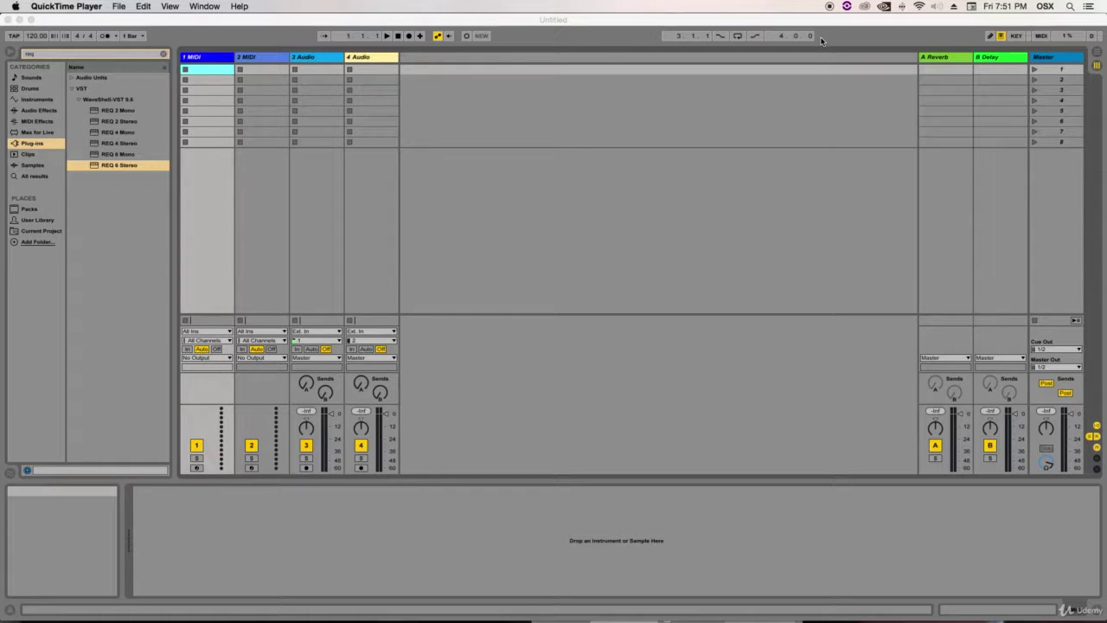
# - Clear the 'req' search in Live's browser so the full plug-in list shows again
pyautogui.click(166, 56)
pyautogui.click(159, 55)
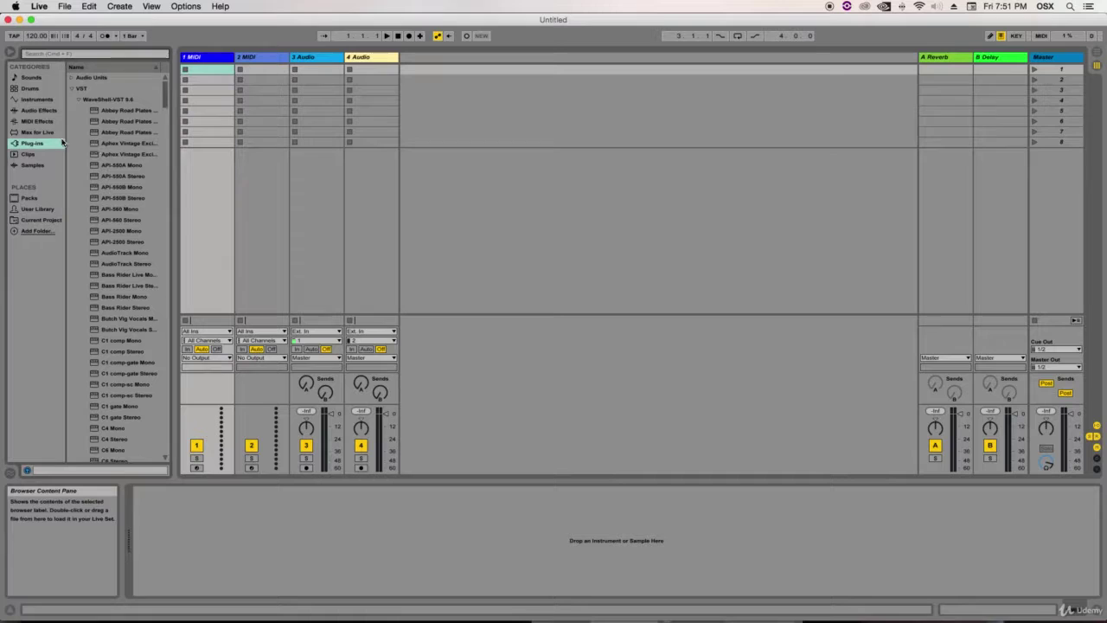
# - Load EQ Eight onto track 3 Audio and drop the House-122bpm loop into its second clip slot
pyautogui.click(40, 112)
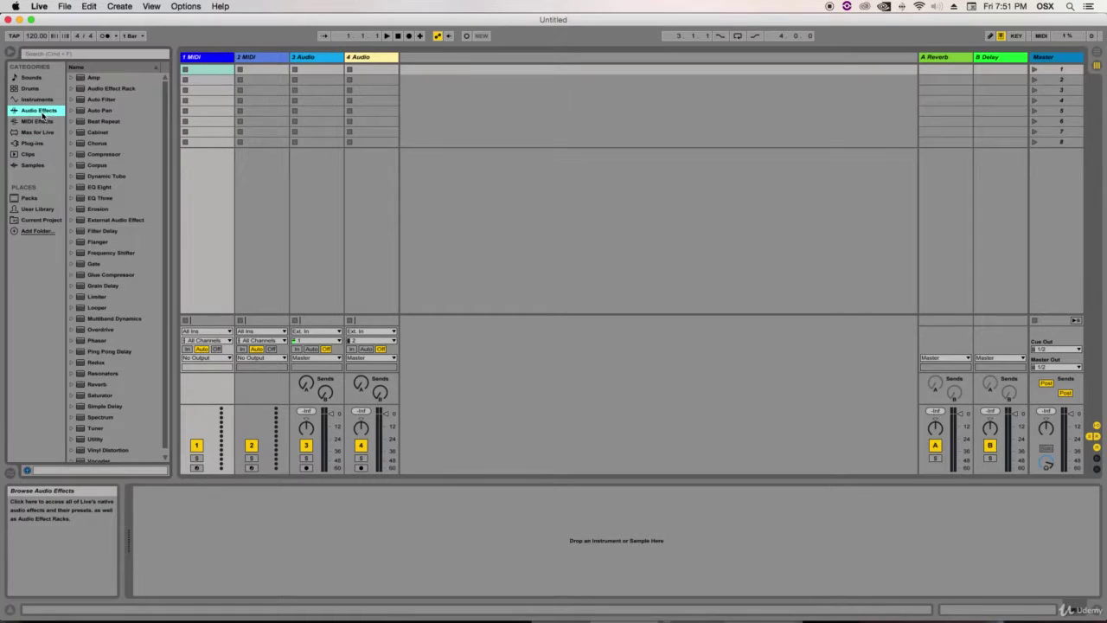
pyautogui.click(93, 187)
pyautogui.click(328, 70)
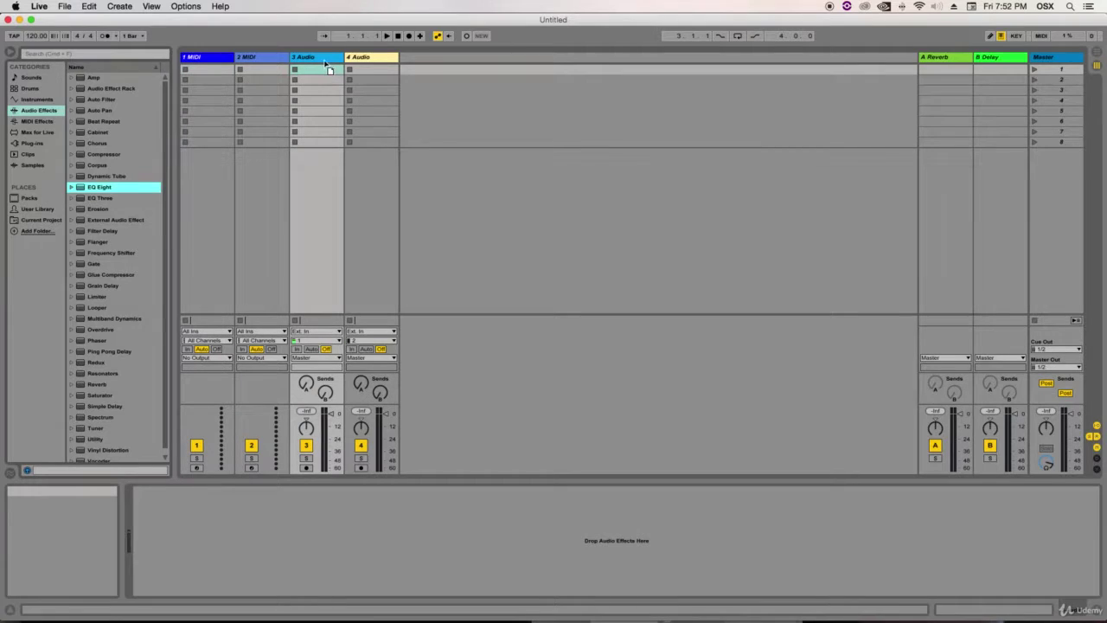
pyautogui.press('Return')
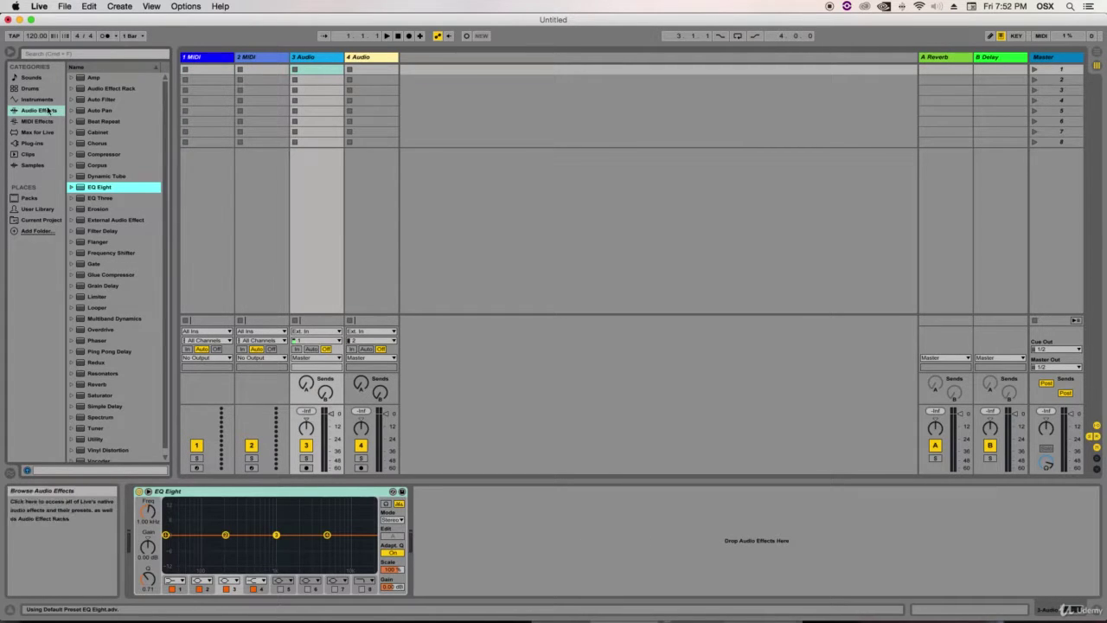
pyautogui.click(28, 154)
pyautogui.moveTo(104, 127); pyautogui.dragTo(302, 83)
# - Launch the House-122bpm clip on track 3 Audio
pyautogui.click(295, 79)
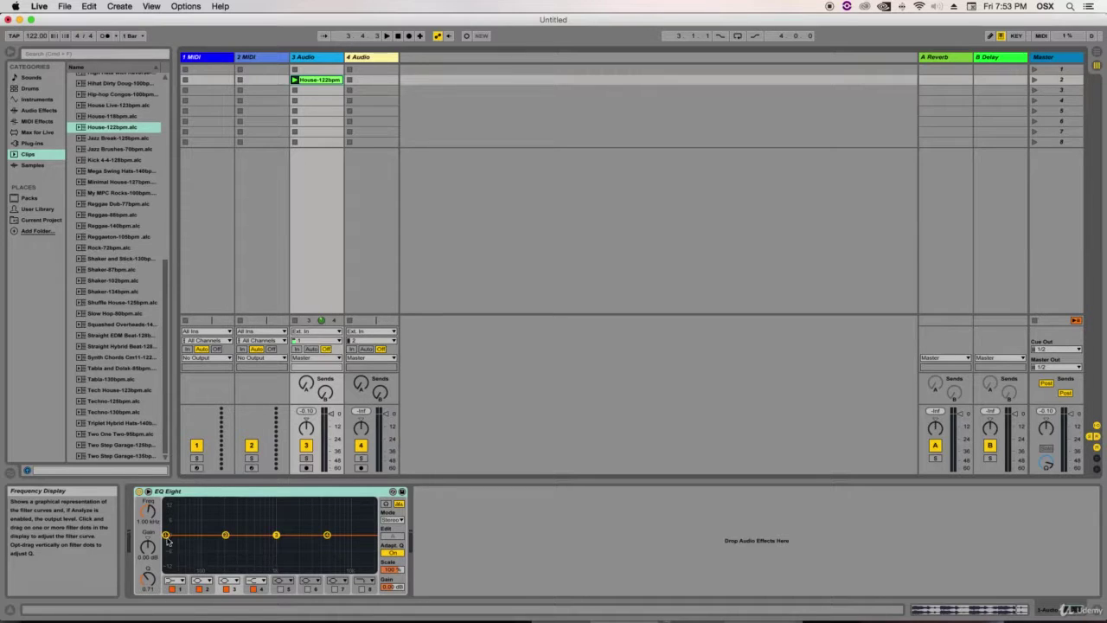
# - Shape a steep low cut near 205 Hz with EQ bands 1 and 2, listening during playback
pyautogui.moveTo(166, 535)
pyautogui.mouseDown()
pyautogui.moveTo(216, 569)
pyautogui.moveTo(350, 570)
pyautogui.moveTo(169, 567)
pyautogui.moveTo(166, 541)
pyautogui.moveTo(178, 554)
pyautogui.moveTo(168, 551)
pyautogui.mouseUp()
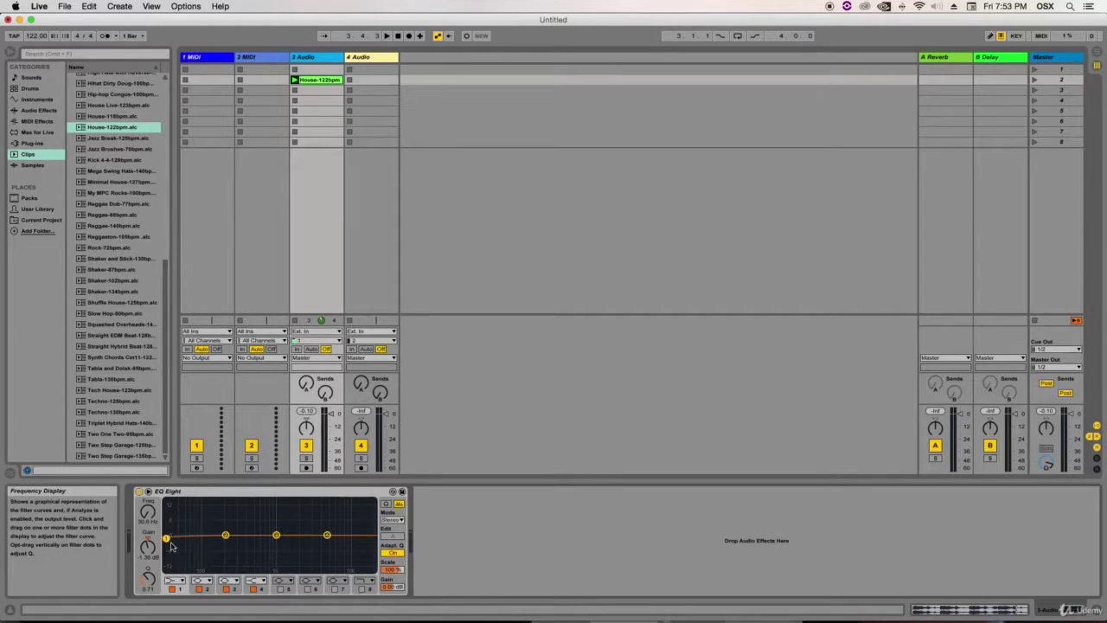
pyautogui.moveTo(166, 537)
pyautogui.mouseDown()
pyautogui.moveTo(173, 563)
pyautogui.moveTo(198, 571)
pyautogui.moveTo(202, 507)
pyautogui.moveTo(281, 510)
pyautogui.moveTo(184, 531)
pyautogui.mouseUp()
pyautogui.press('space')
pyautogui.moveTo(173, 537); pyautogui.dragTo(171, 570)
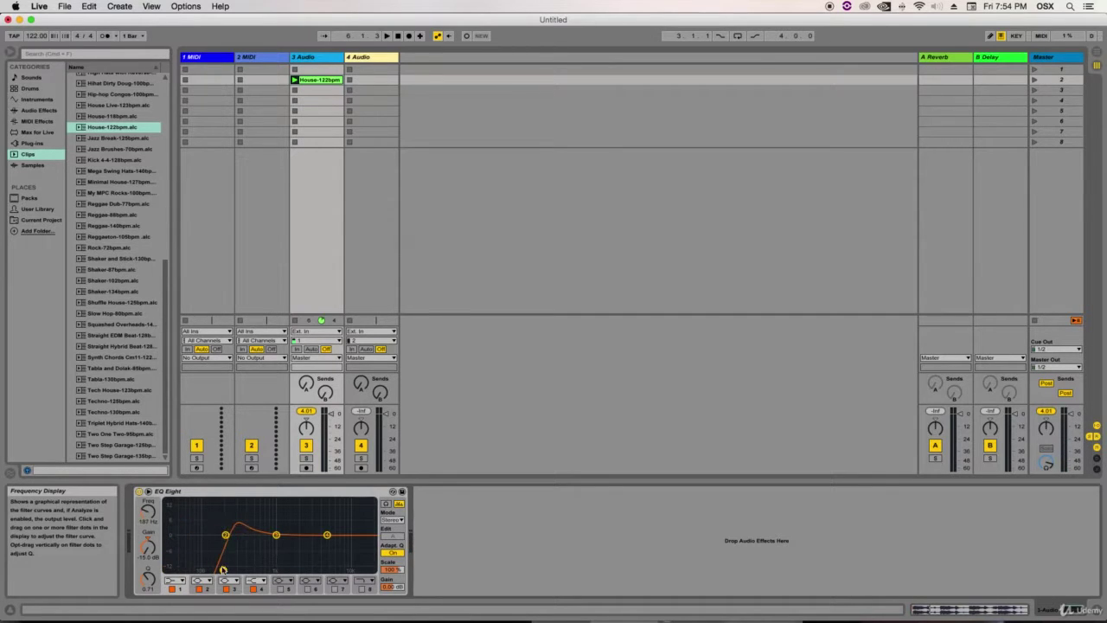
pyautogui.moveTo(225, 534); pyautogui.dragTo(255, 543)
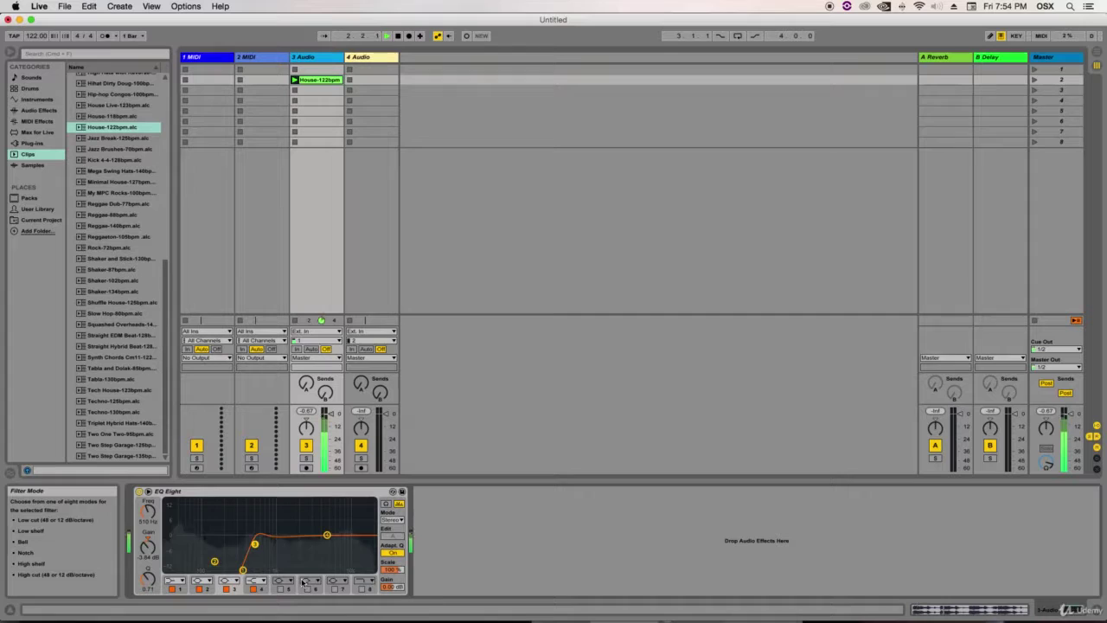
# - Stop playback, drop the low cut to about 40 Hz, and enable EQ bands 5 through 8
pyautogui.press('space')
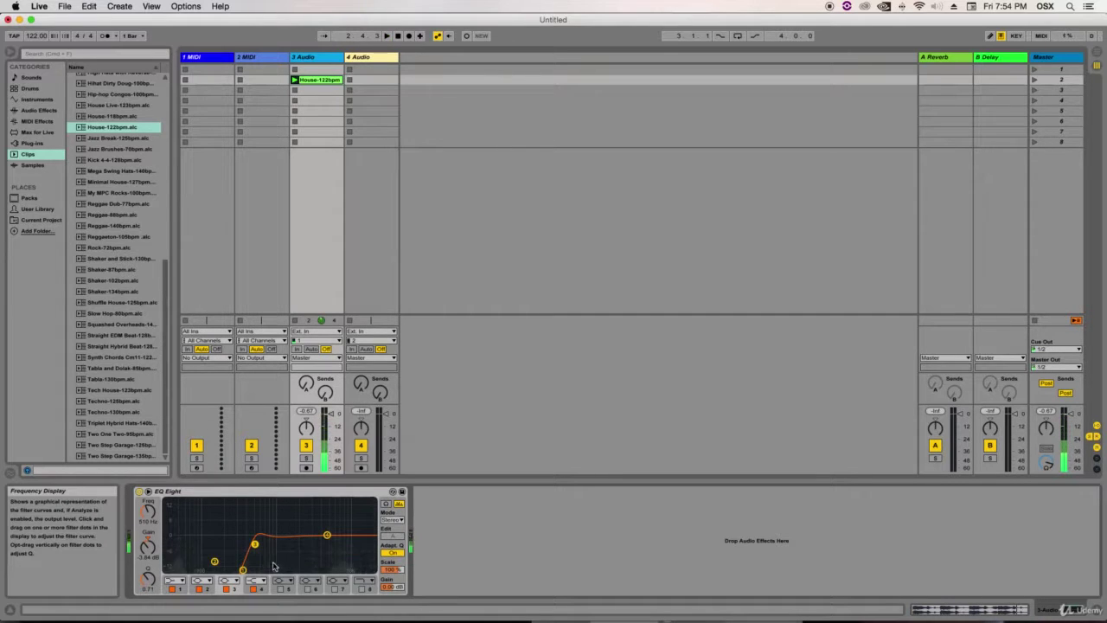
pyautogui.moveTo(243, 570); pyautogui.dragTo(223, 547)
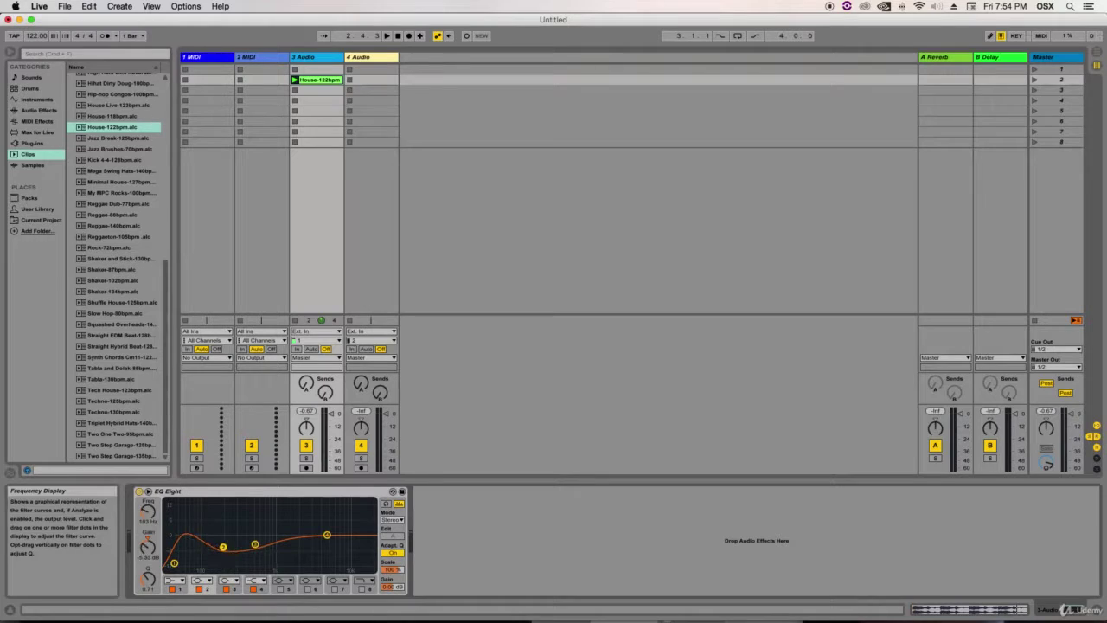
pyautogui.click(280, 589)
pyautogui.click(307, 589)
pyautogui.click(335, 589)
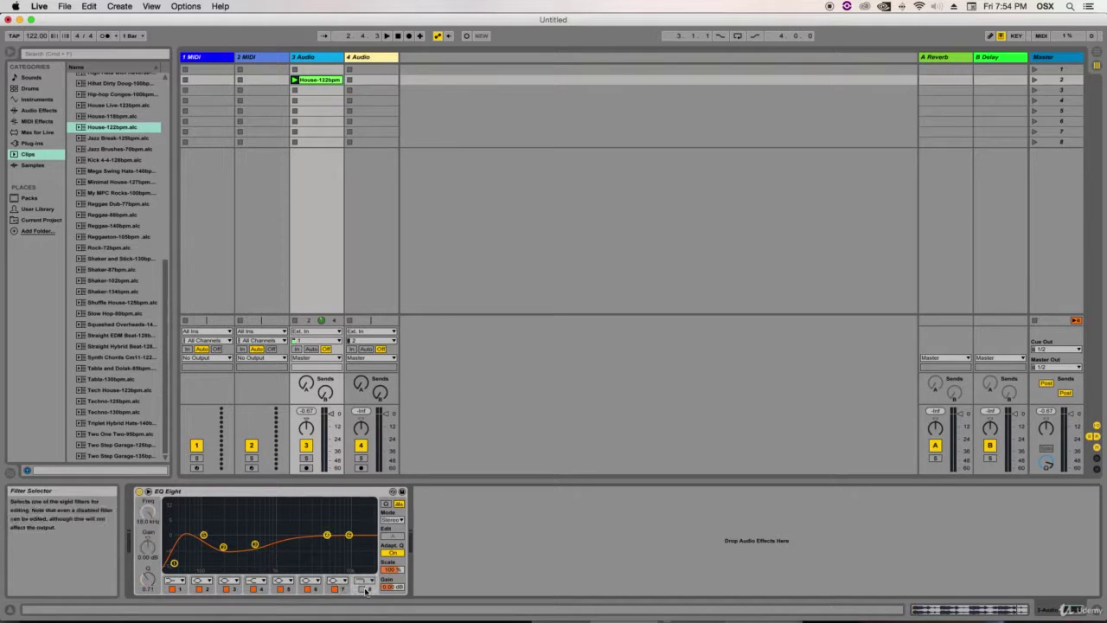
pyautogui.click(364, 589)
# - Reshape the curve with a band 7 boost near 5 kHz, raised band 5, low cut at 138 Hz
pyautogui.moveTo(348, 534); pyautogui.dragTo(222, 550)
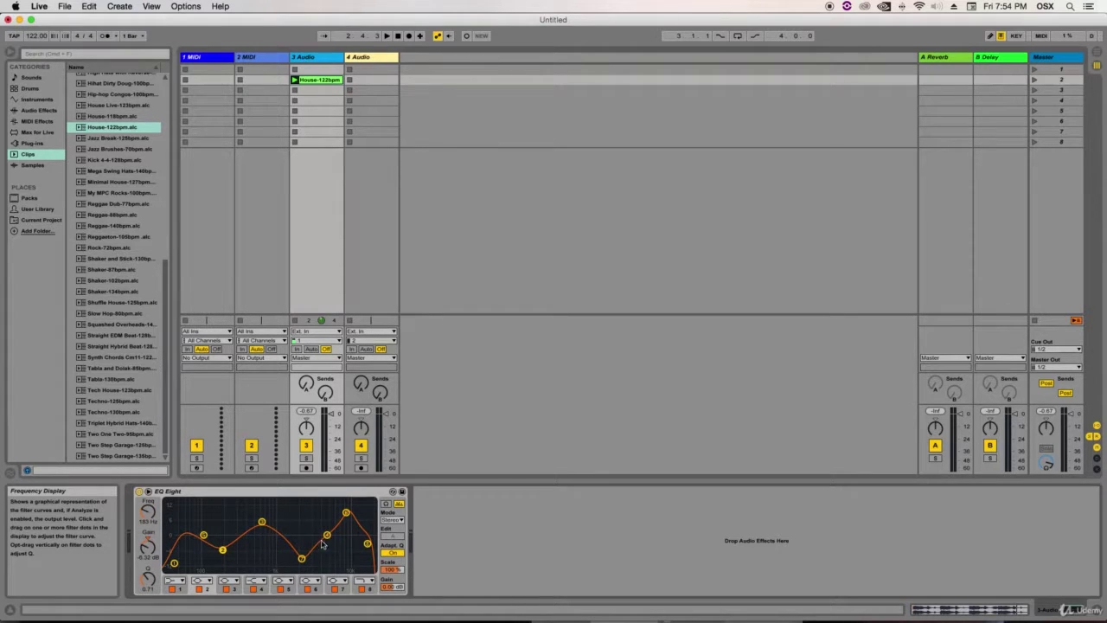
pyautogui.moveTo(301, 558); pyautogui.dragTo(300, 543)
pyautogui.moveTo(346, 514); pyautogui.dragTo(355, 539)
pyautogui.moveTo(262, 521); pyautogui.dragTo(197, 540)
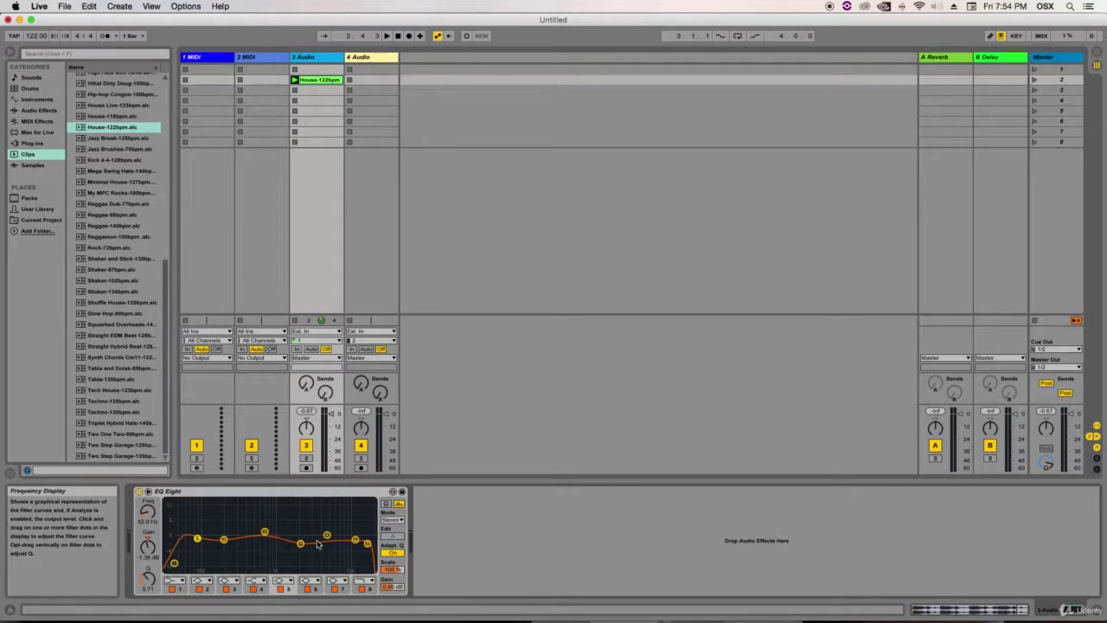
pyautogui.moveTo(176, 562); pyautogui.dragTo(213, 571)
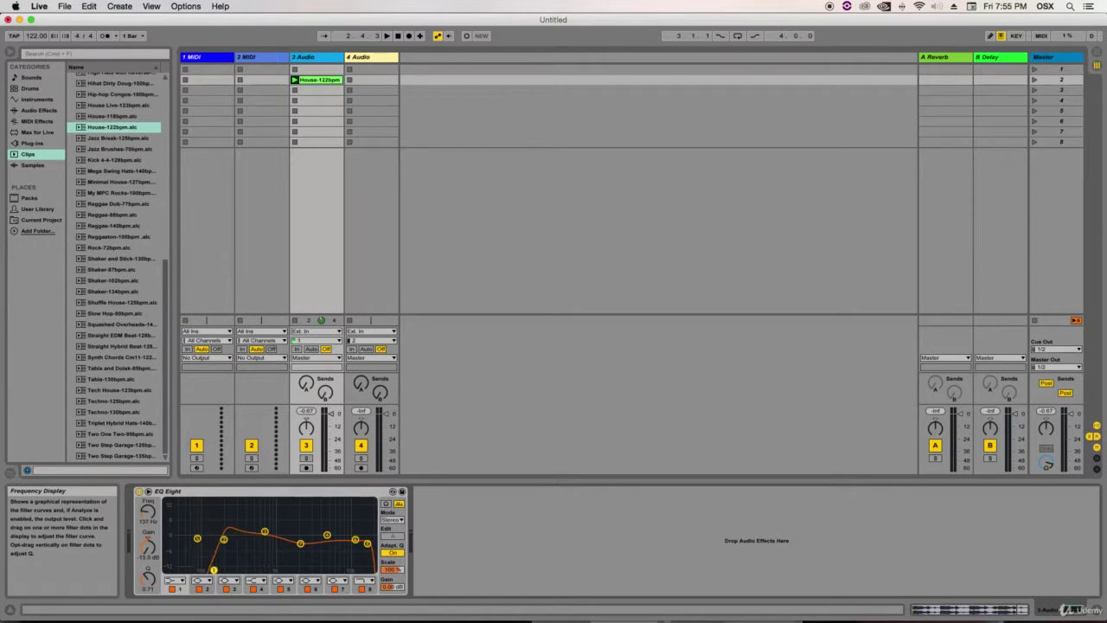
# - Add a Compressor from Audio Effects after EQ Eight on track 3 Audio
pyautogui.scroll(8, 107, 199)
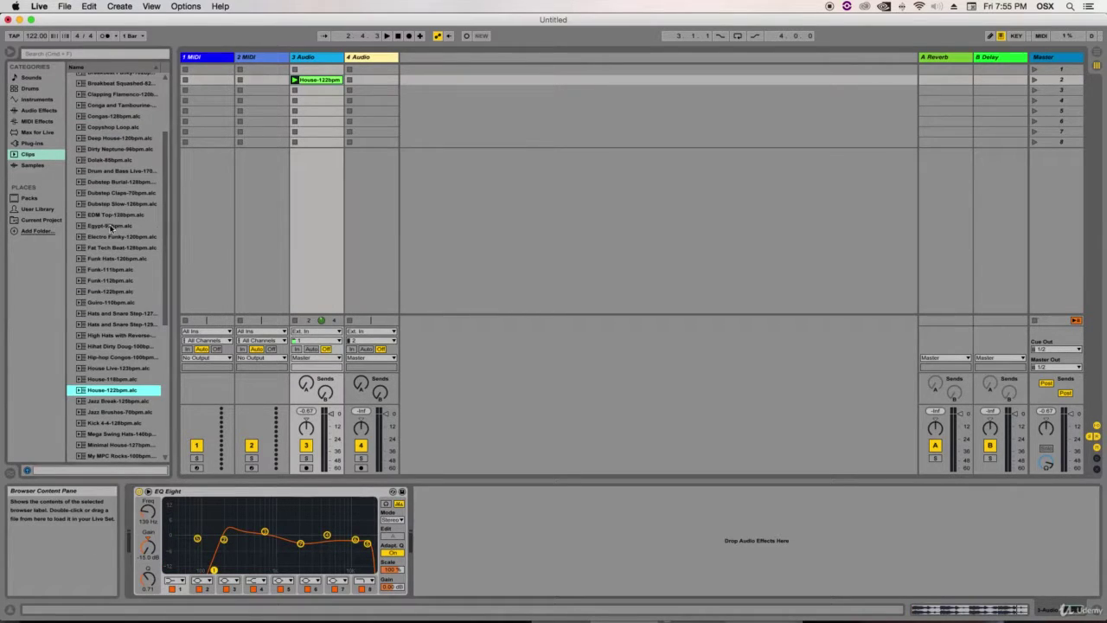
pyautogui.scroll(1, 109, 233)
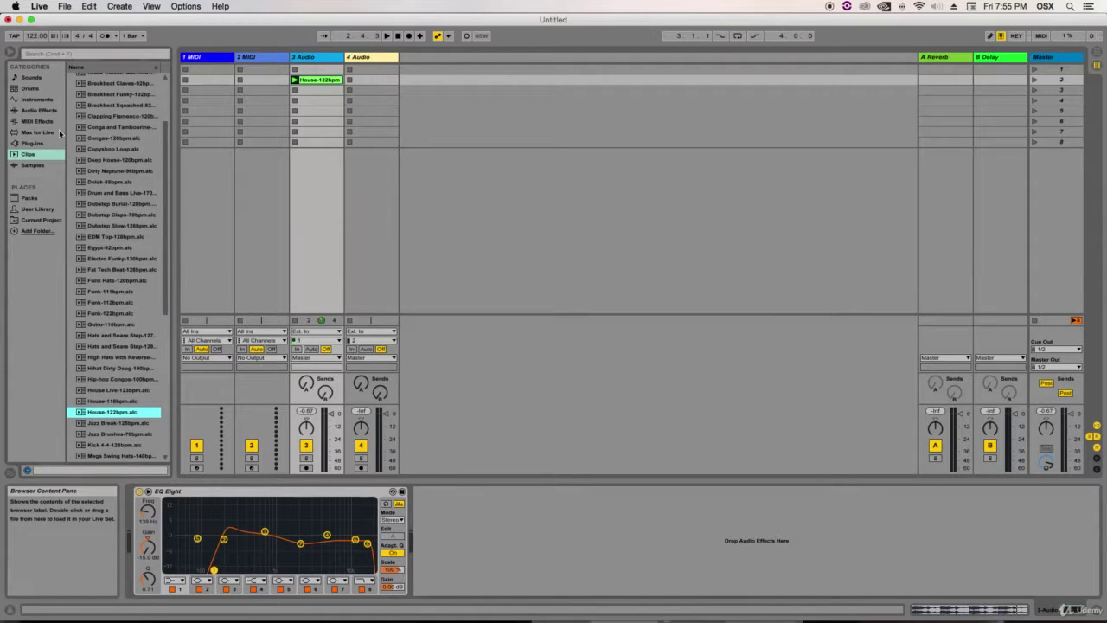
pyautogui.click(37, 110)
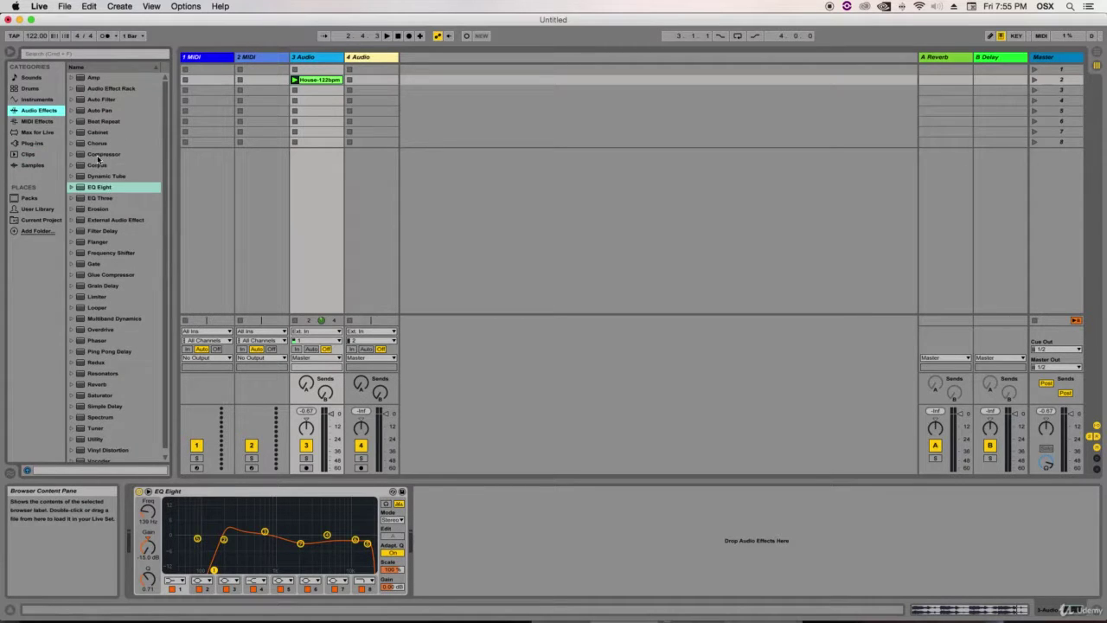
pyautogui.moveTo(98, 155); pyautogui.dragTo(478, 527)
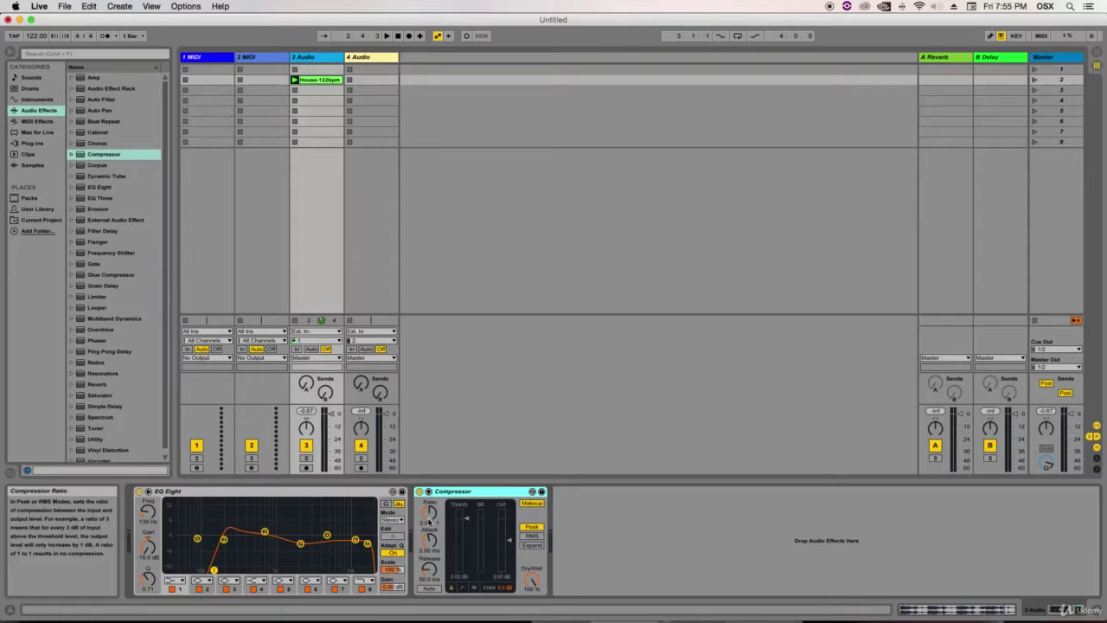
# - Set the Compressor to a 4.20:1 ratio and lower the threshold to about -28 dB while playing
pyautogui.click(428, 520)
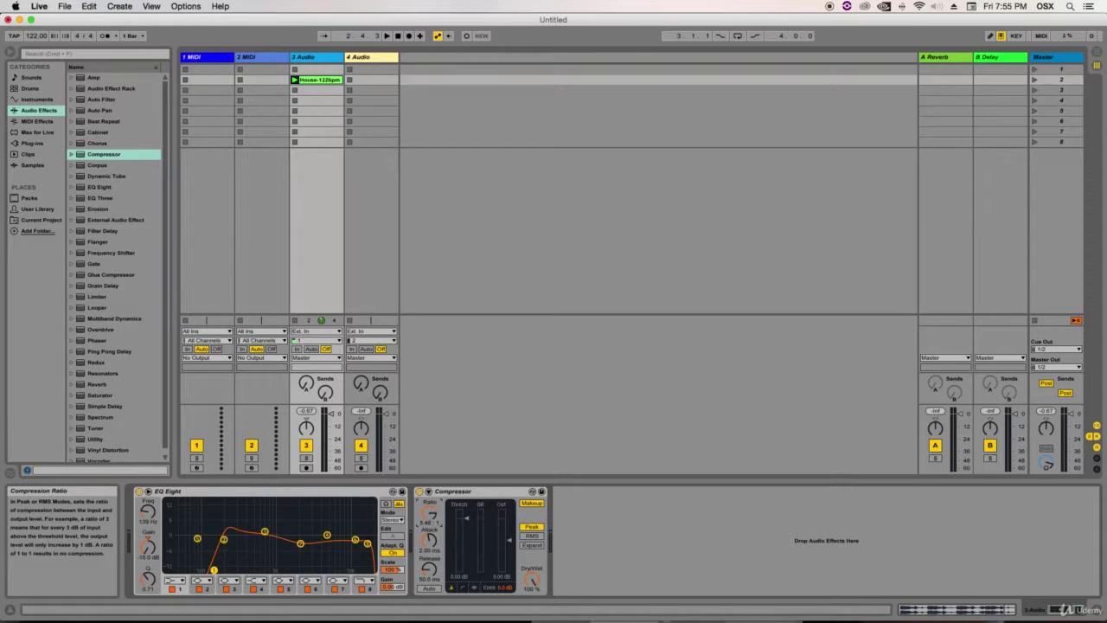
pyautogui.moveTo(433, 522); pyautogui.dragTo(430, 516)
pyautogui.moveTo(465, 517); pyautogui.dragTo(467, 547)
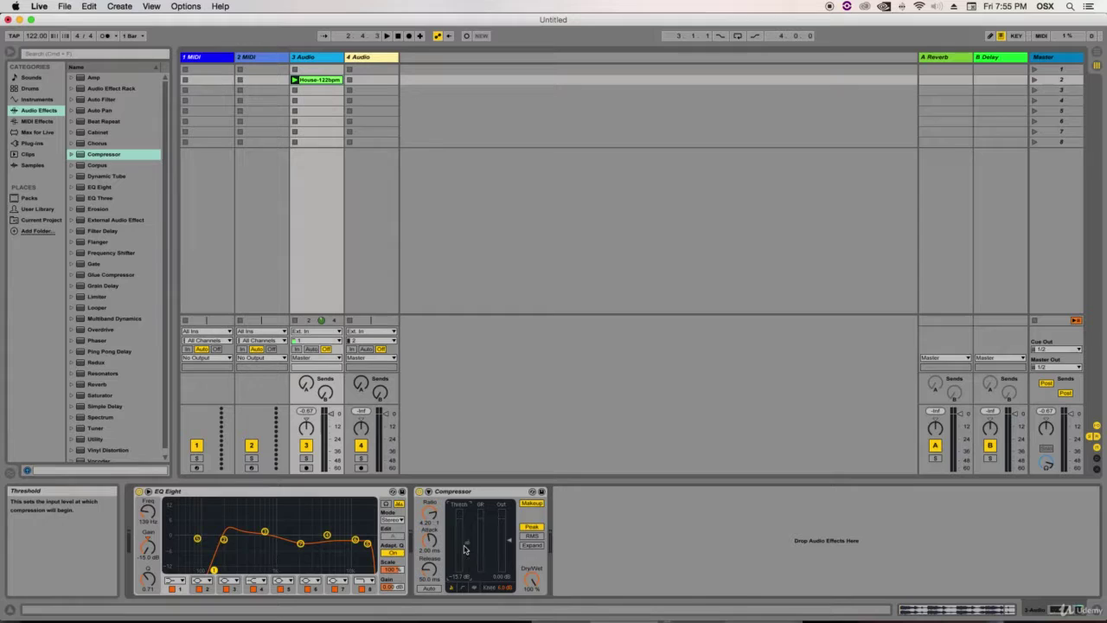
pyautogui.press('space')
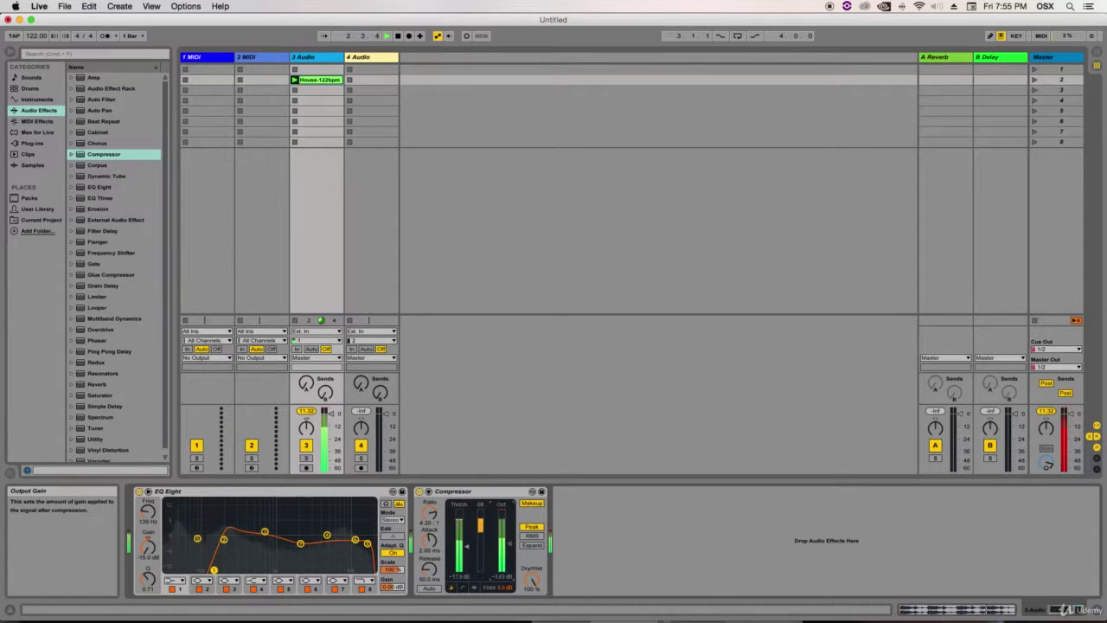
pyautogui.moveTo(467, 553); pyautogui.dragTo(522, 551)
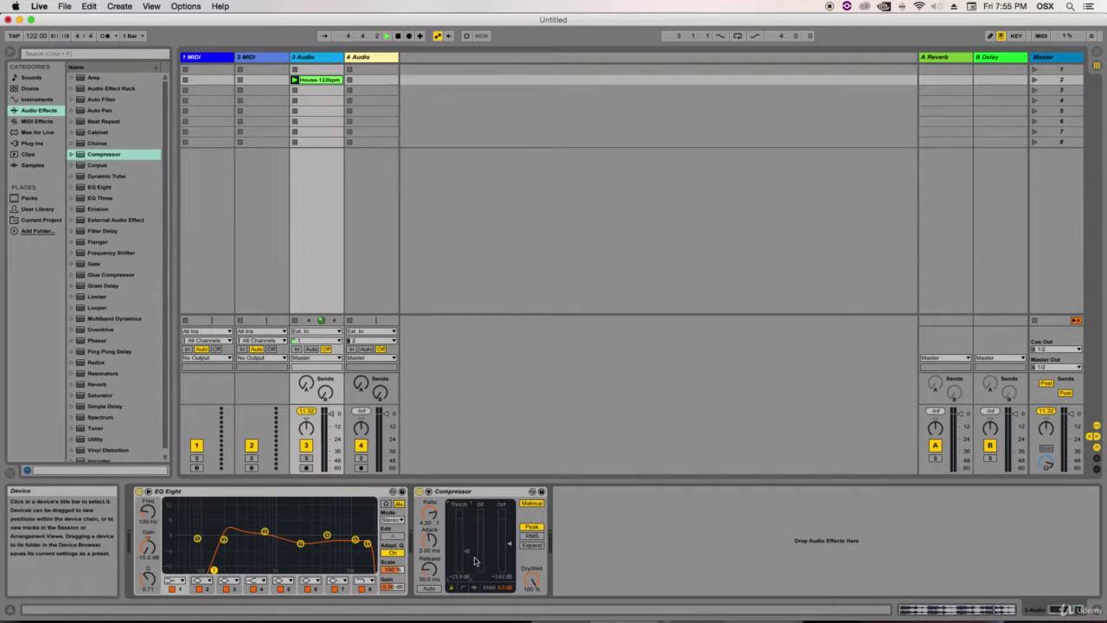
pyautogui.press('space')
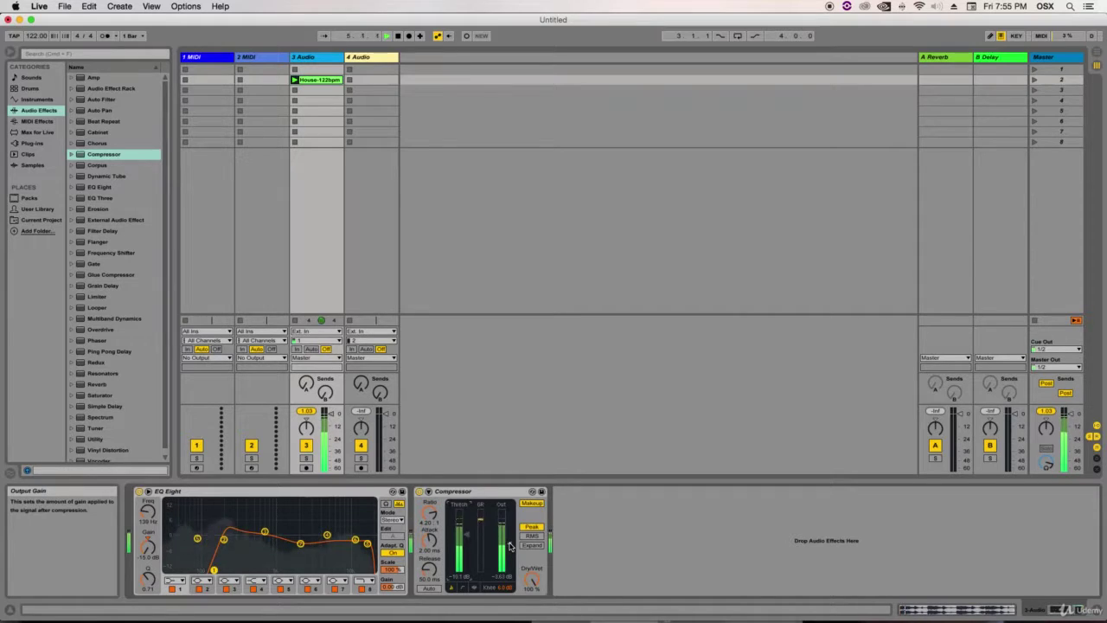
pyautogui.press('space')
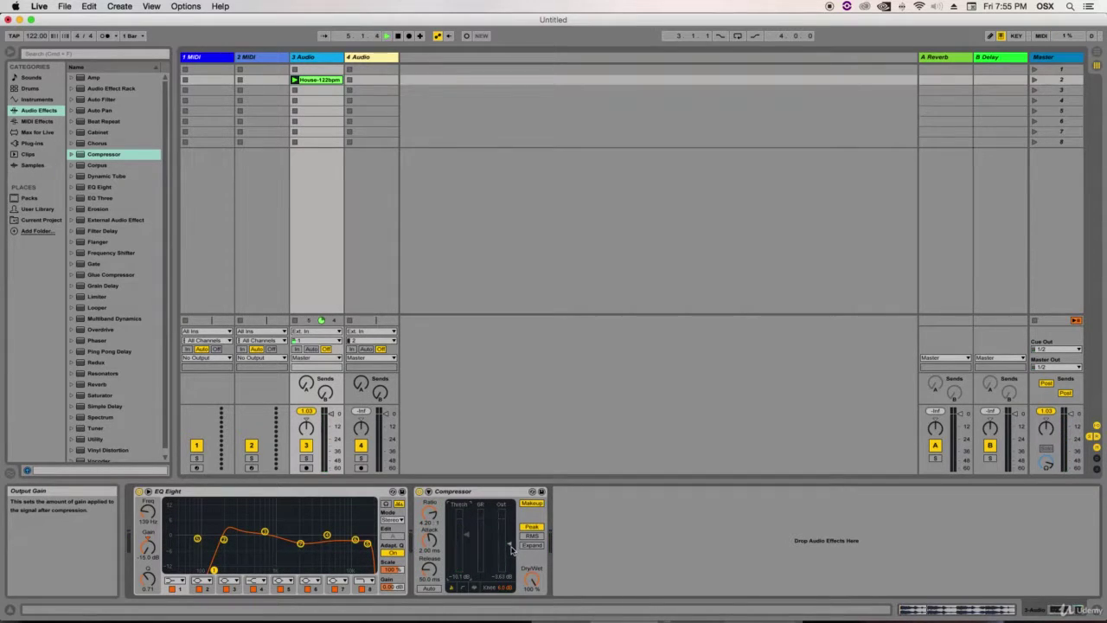
pyautogui.press('space')
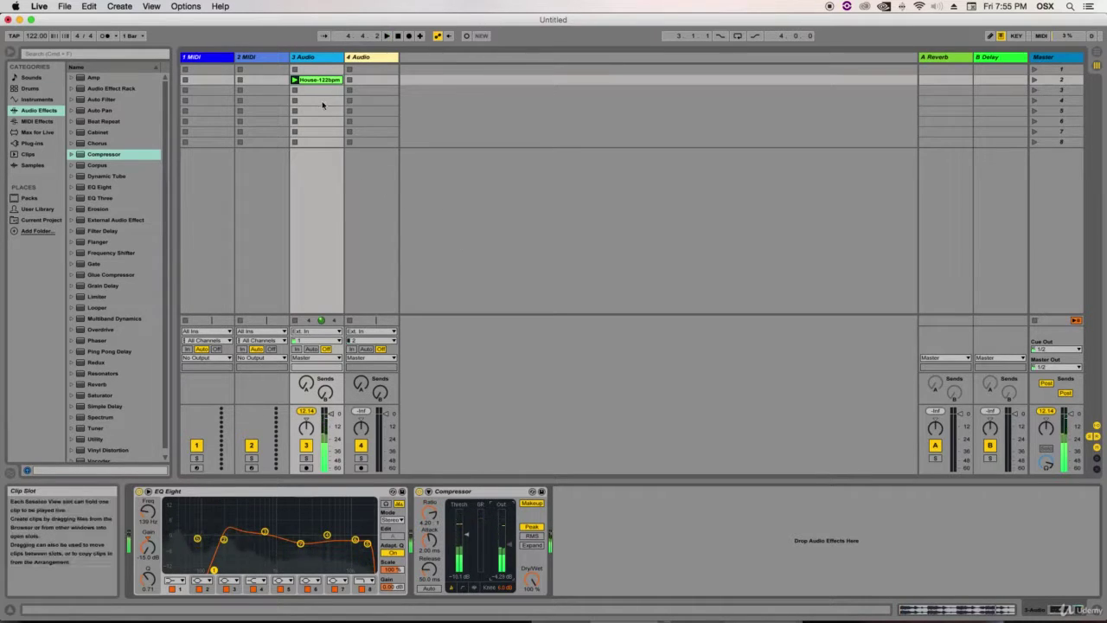
pyautogui.click(206, 498)
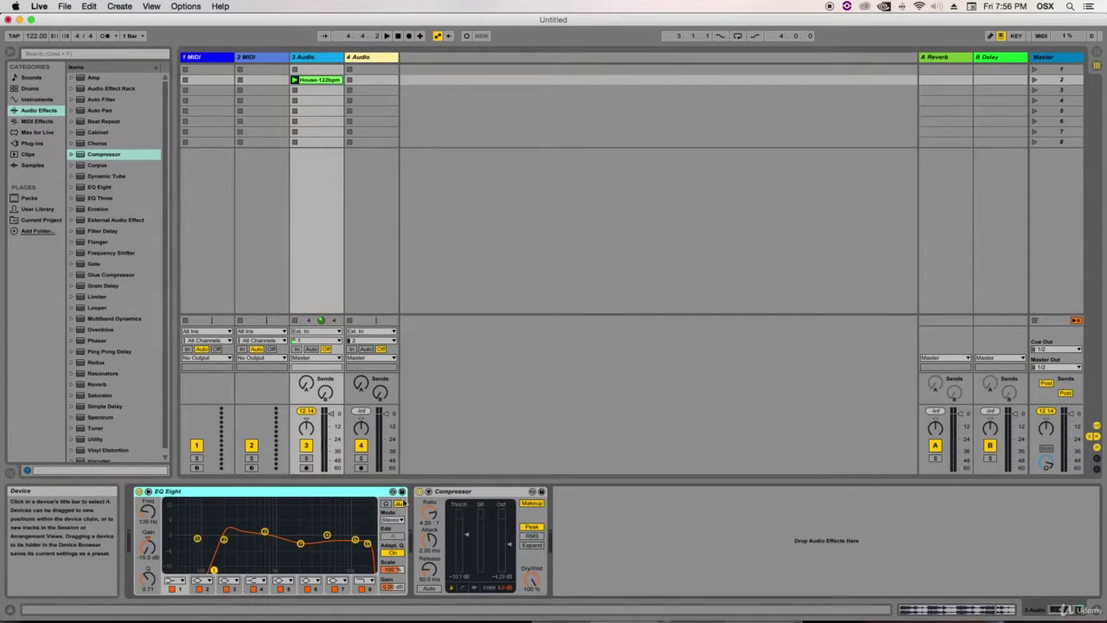
pyautogui.click(471, 493)
pyautogui.click(306, 62)
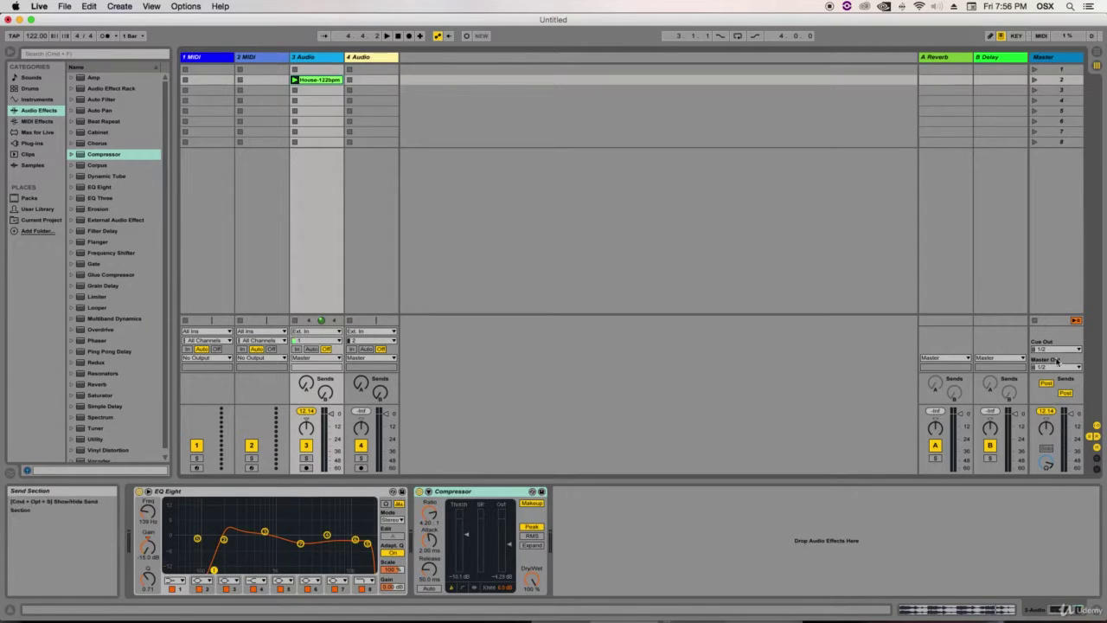
pyautogui.click(1060, 58)
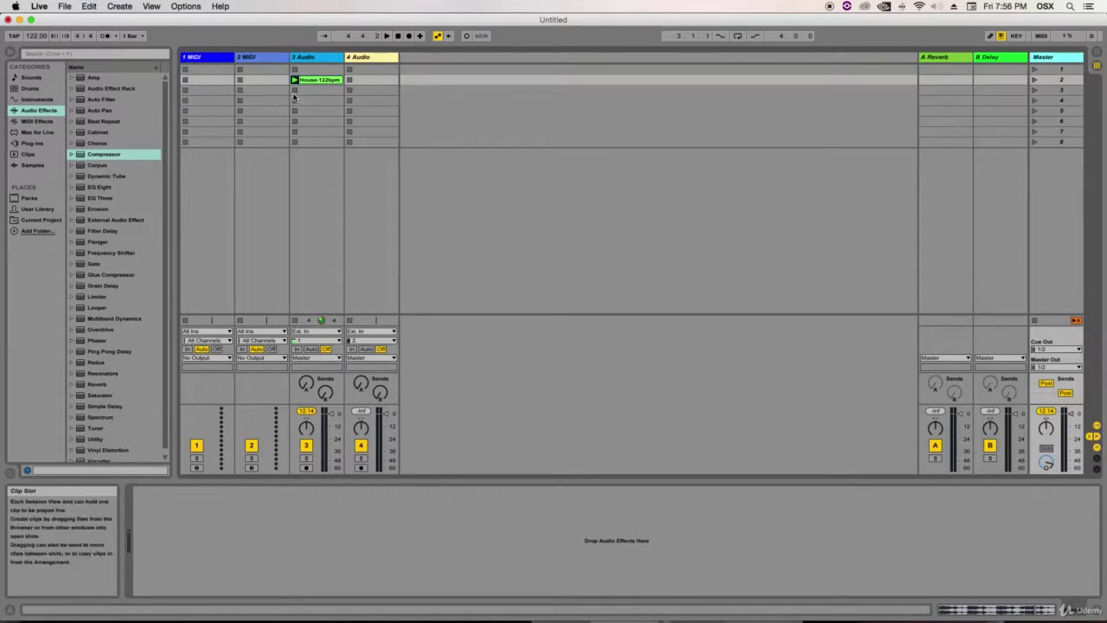
# - Inspect the A Reverb and B Delay return devices, then go back to track 3 Audio's chain
pyautogui.click(302, 89)
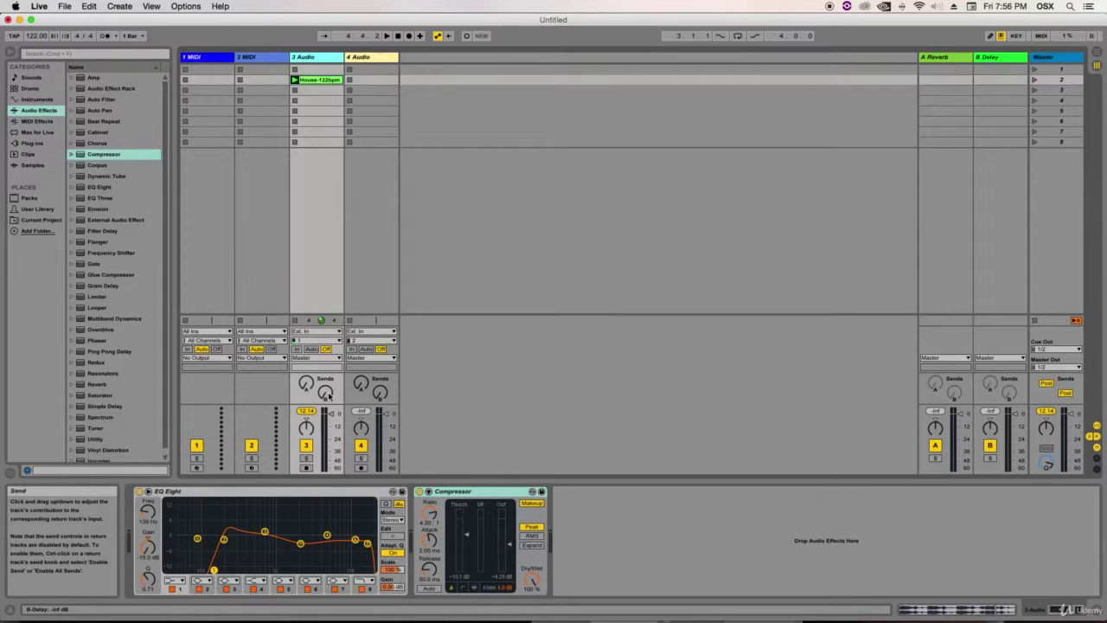
pyautogui.click(943, 63)
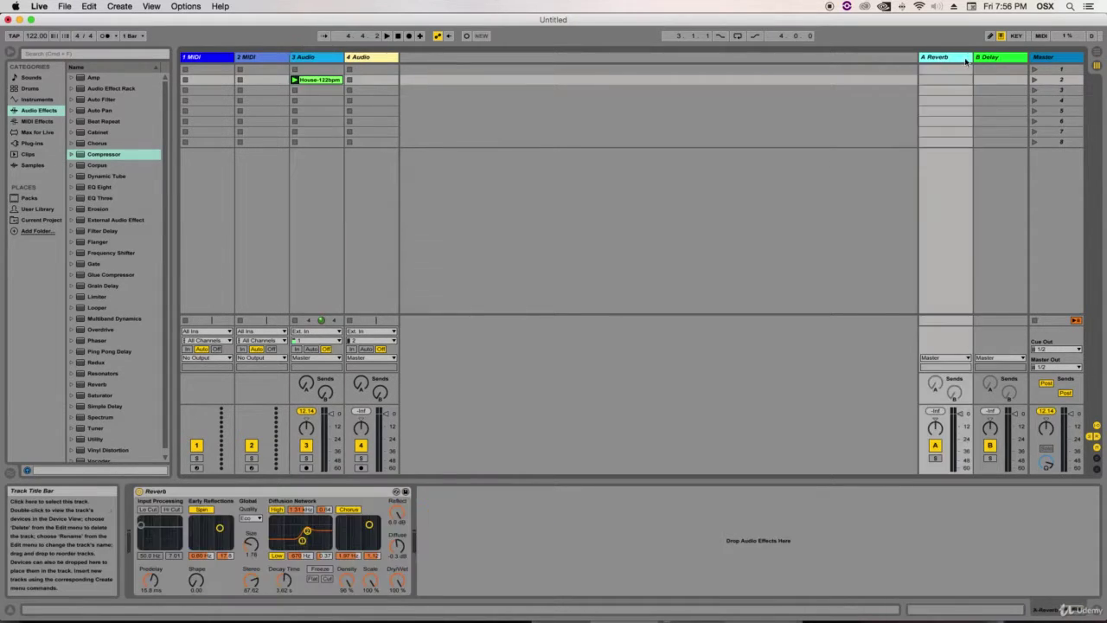
pyautogui.click(995, 60)
pyautogui.click(951, 60)
pyautogui.click(1000, 61)
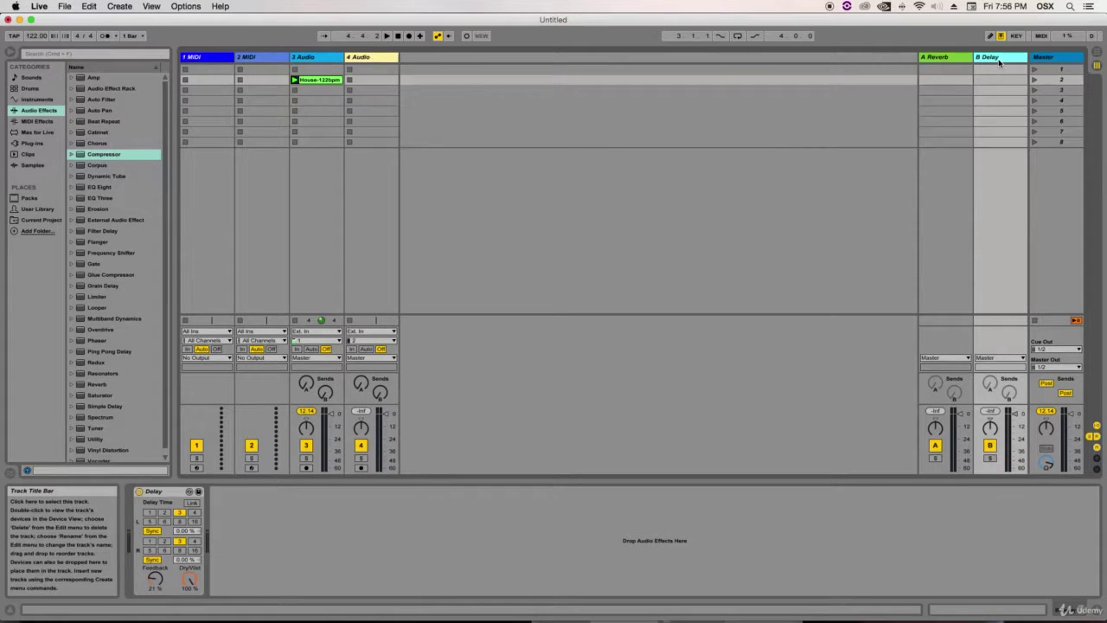
pyautogui.click(951, 62)
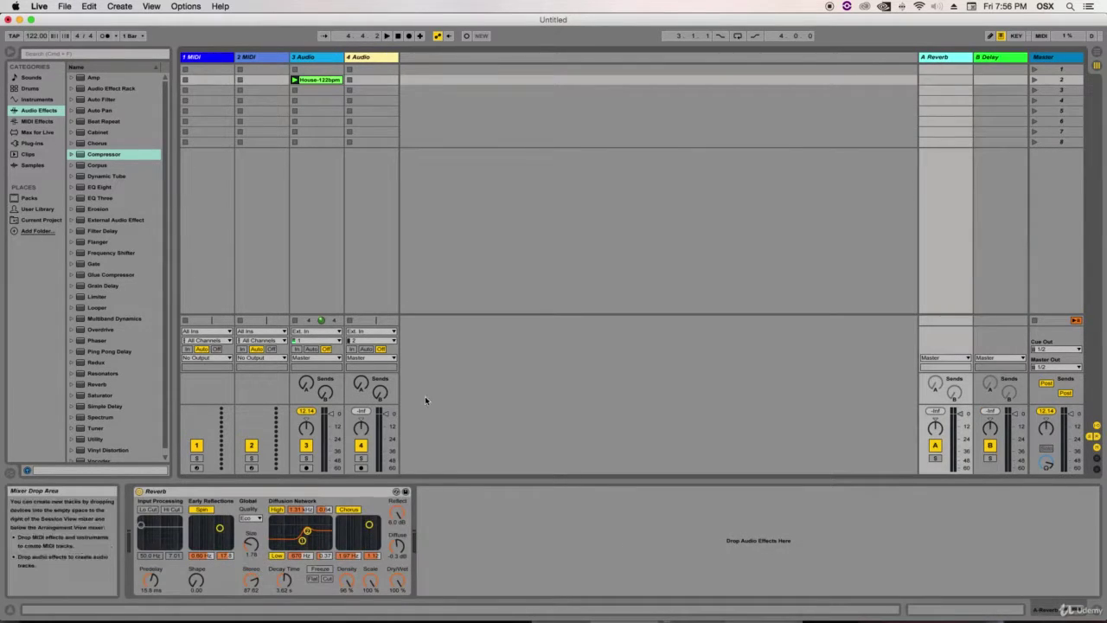
pyautogui.click(312, 58)
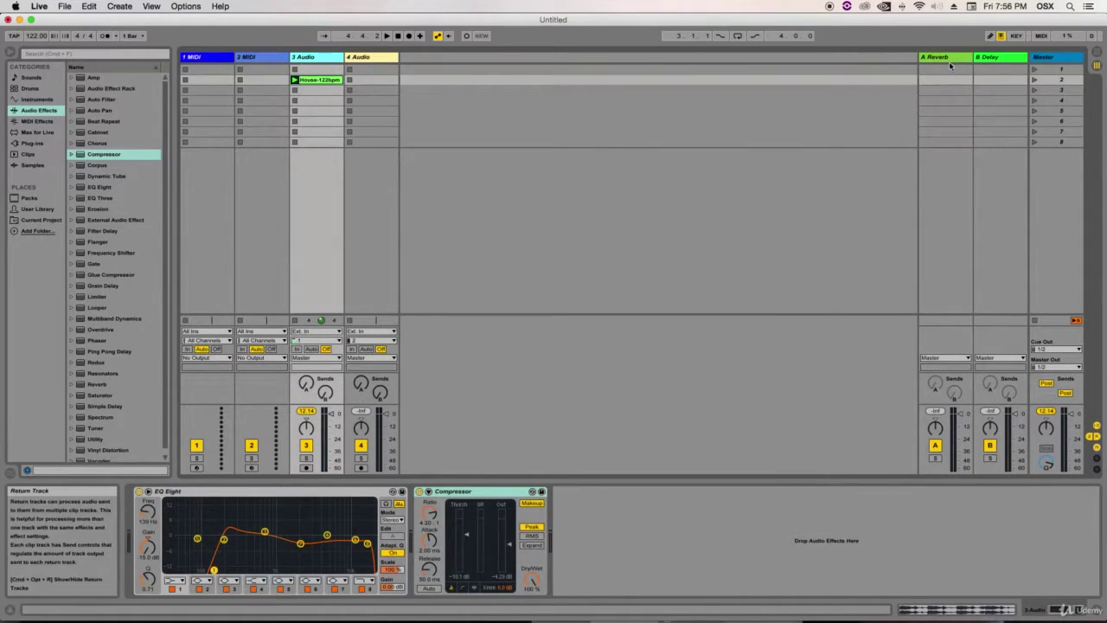
# - Raise track 3 Audio's Send A to about -18.9 dB and display the A Reverb return's device
pyautogui.click(949, 61)
pyautogui.click(306, 58)
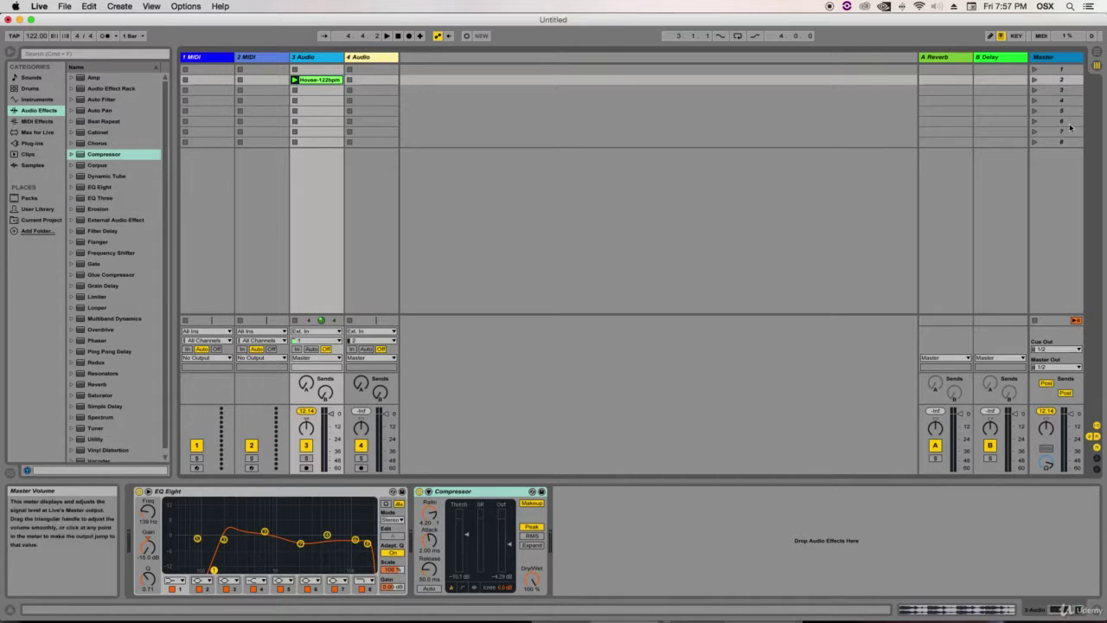
pyautogui.click(1048, 59)
pyautogui.click(327, 68)
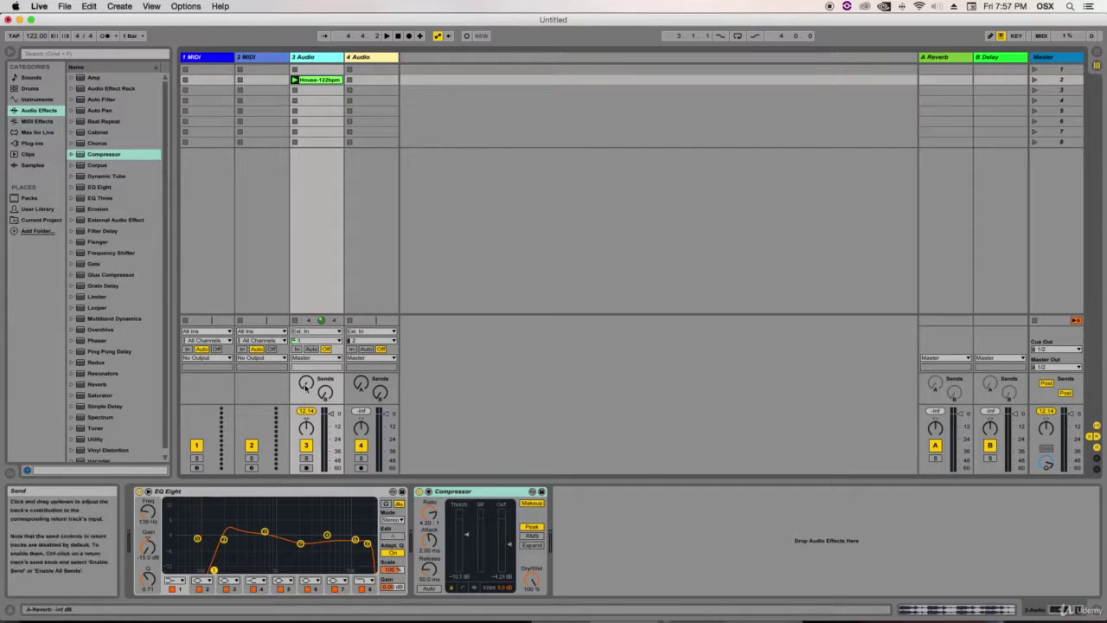
pyautogui.moveTo(306, 382); pyautogui.dragTo(306, 368)
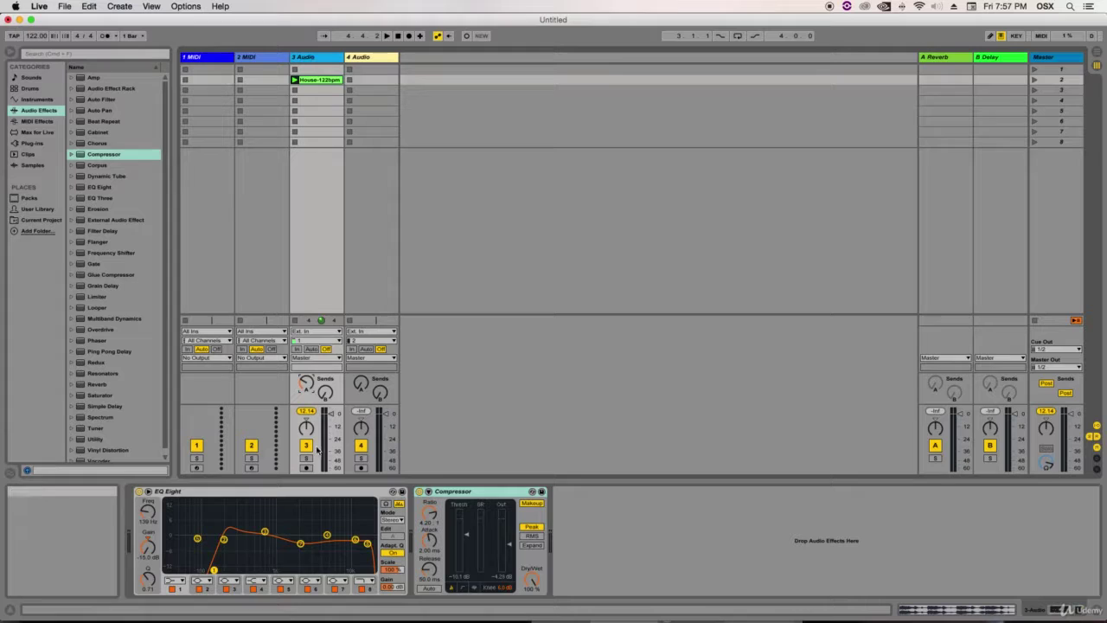
pyautogui.click(951, 57)
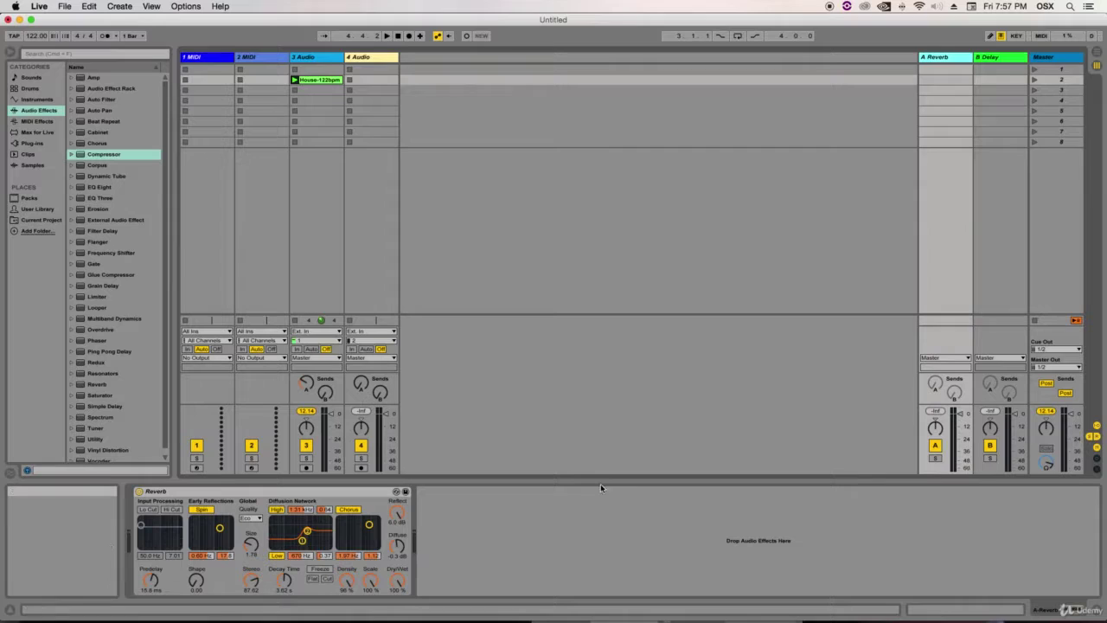
pyautogui.click(396, 586)
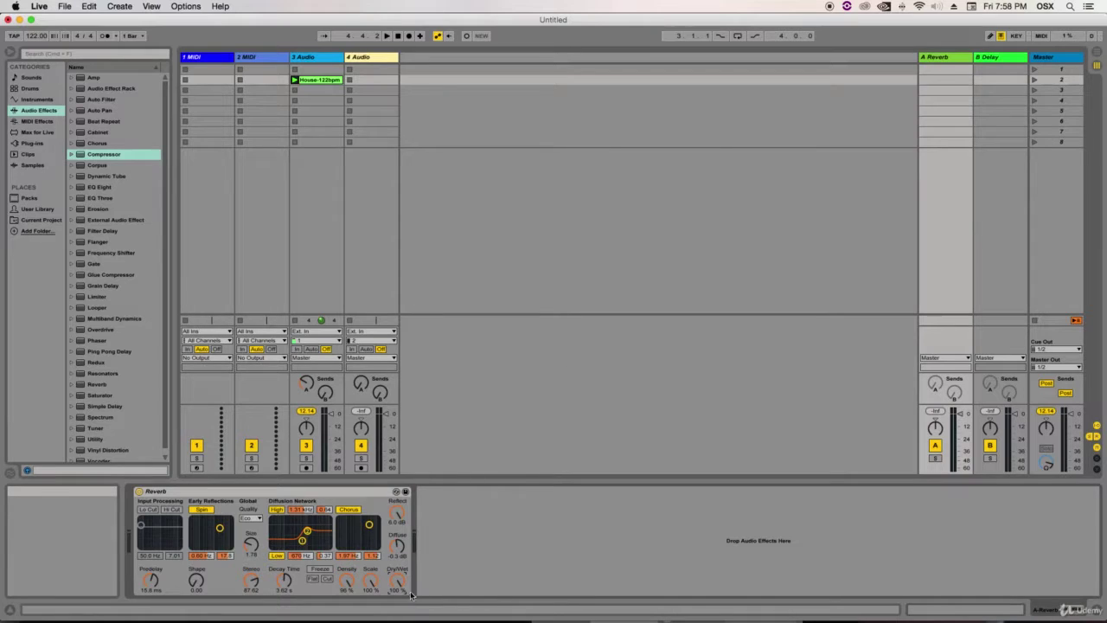
pyautogui.moveTo(398, 580)
pyautogui.mouseDown()
pyautogui.moveTo(398, 609)
pyautogui.moveTo(401, 590)
pyautogui.mouseUp()
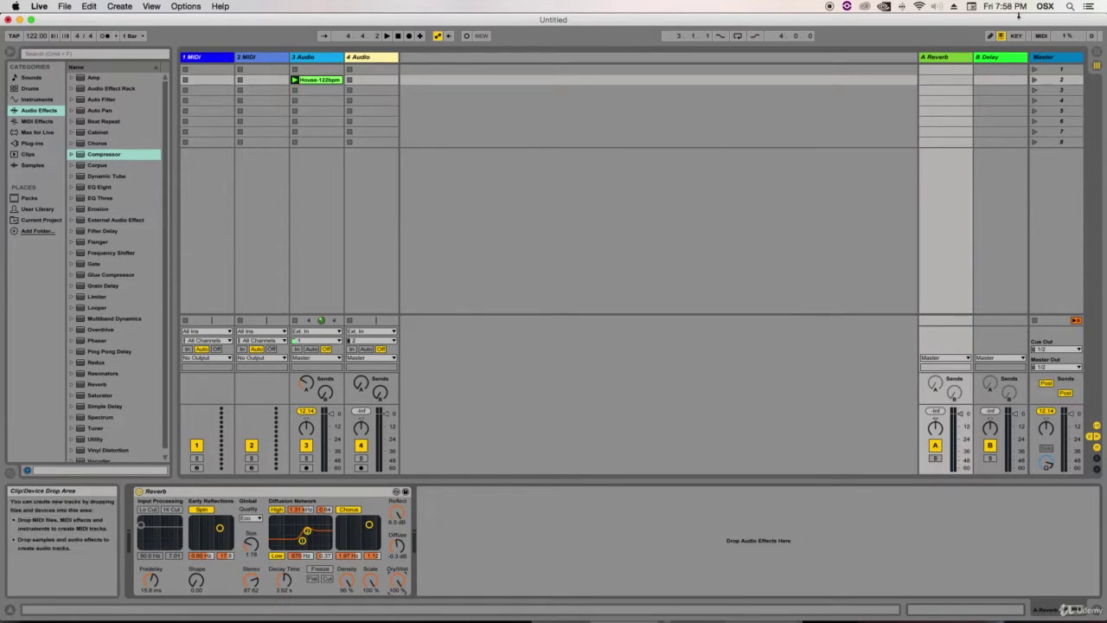
pyautogui.click(999, 57)
pyautogui.click(951, 63)
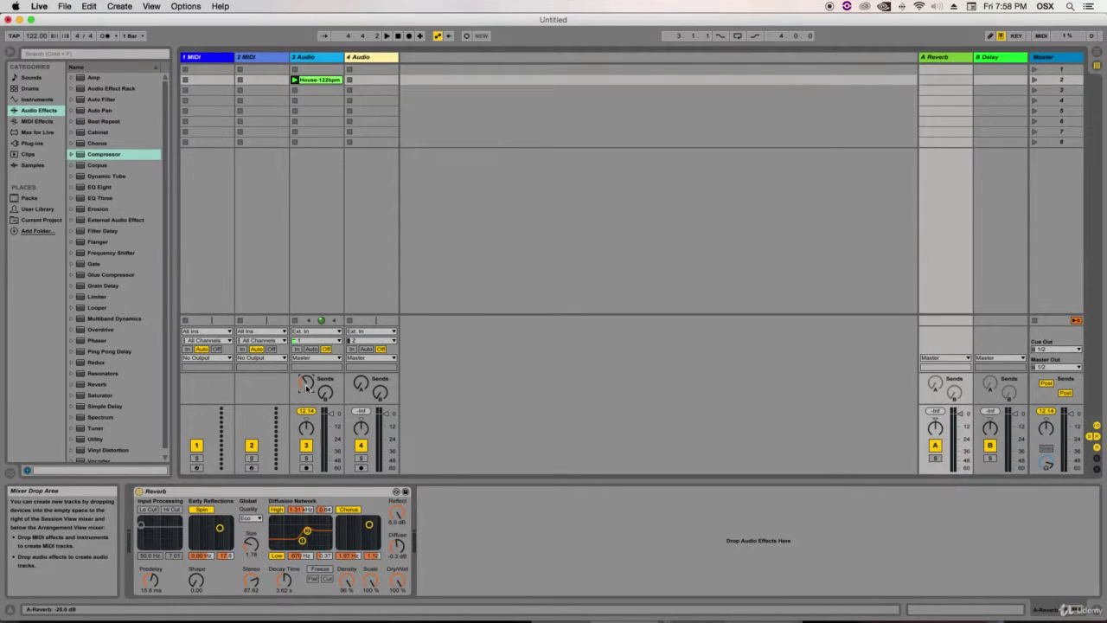
# - Start playback and try soloing track 3, then the Reverb return alone
pyautogui.click(937, 59)
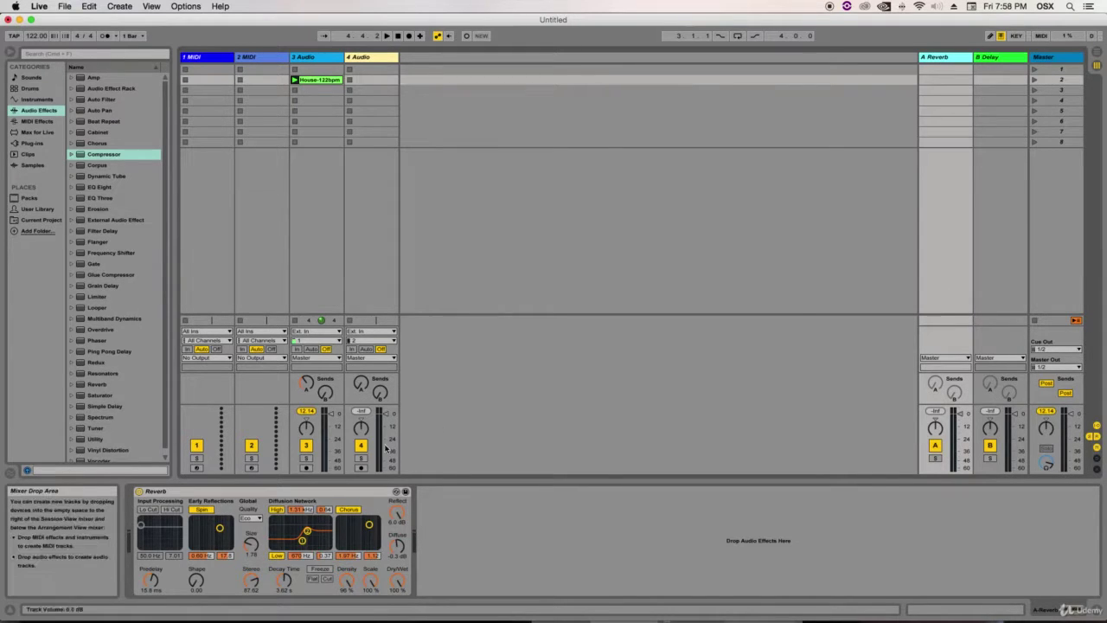
pyautogui.press('space')
pyautogui.click(306, 458)
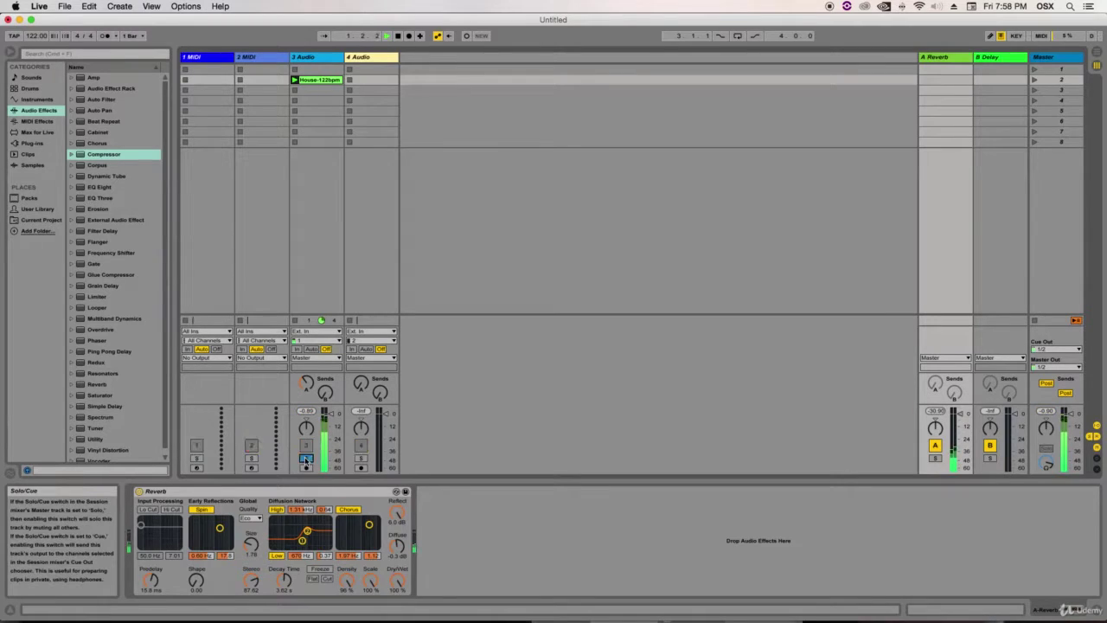
pyautogui.click(306, 459)
pyautogui.click(935, 458)
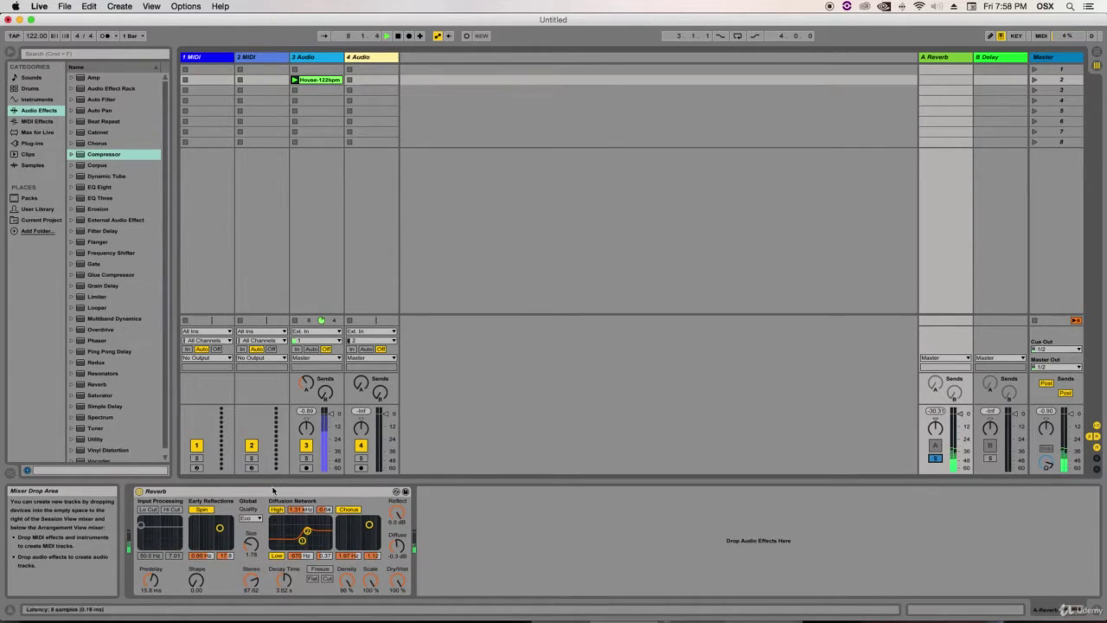
# - Solo track 3 again, switch the Reverb return off and back on, then stop playback
pyautogui.click(305, 457)
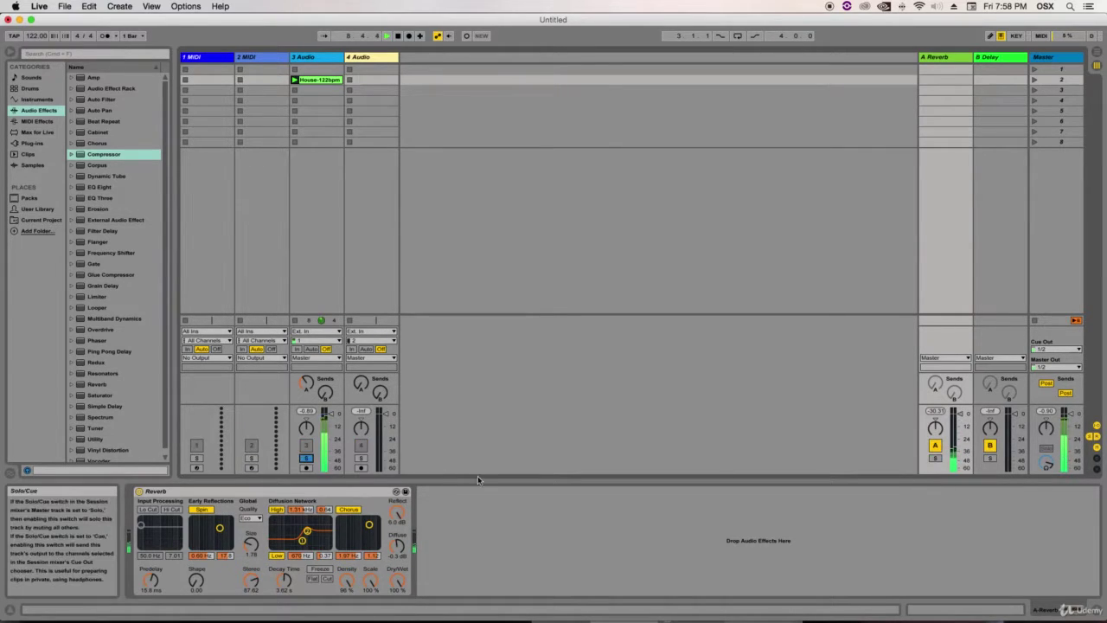
pyautogui.click(935, 445)
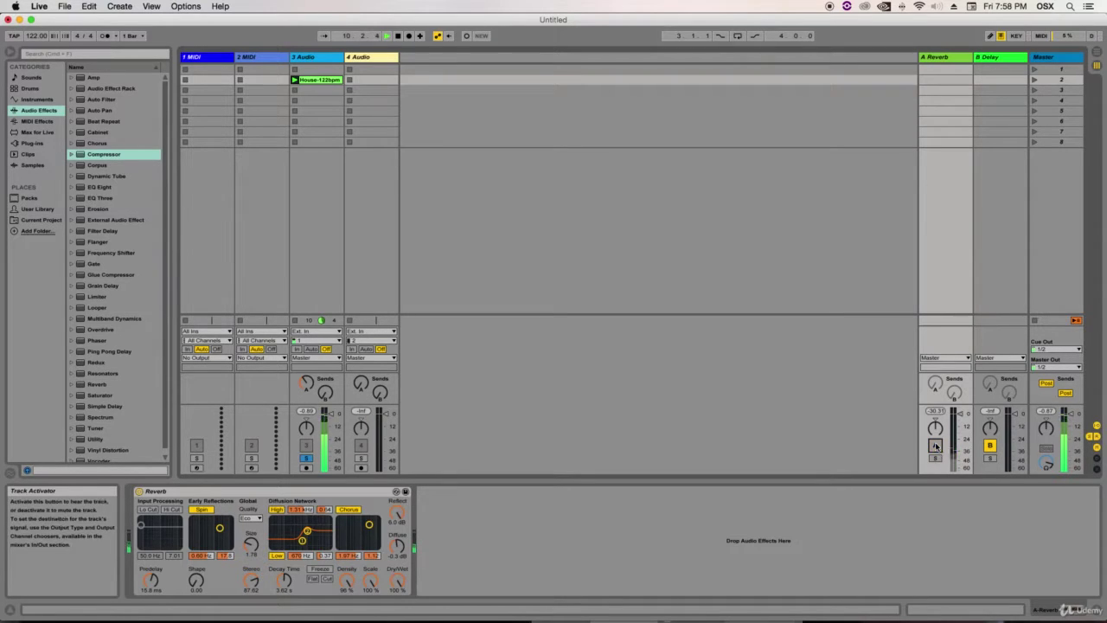
pyautogui.click(935, 446)
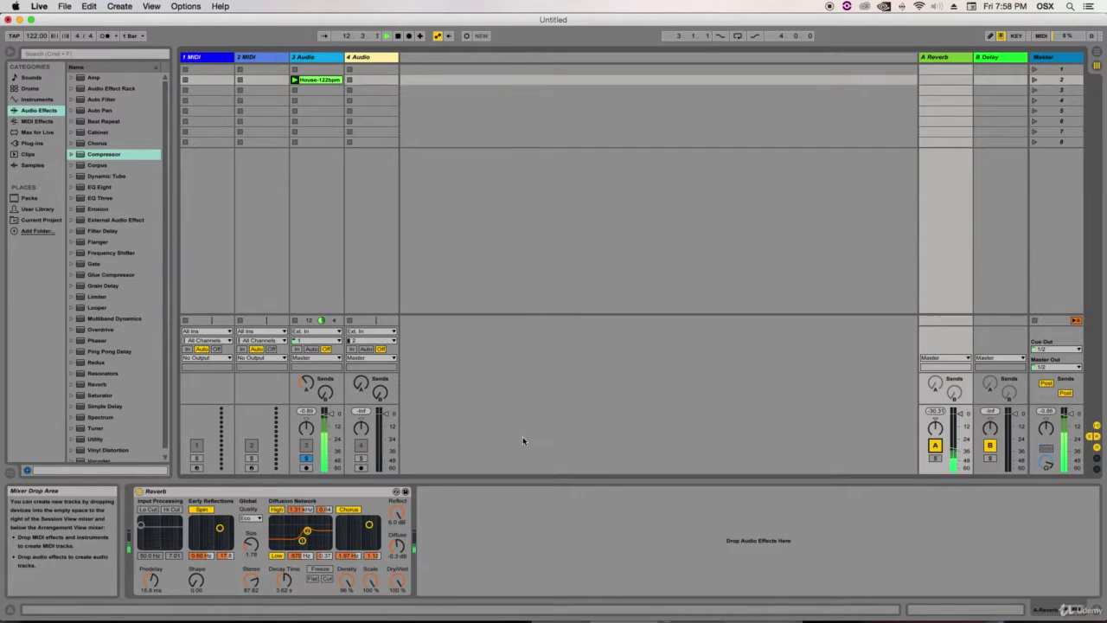
pyautogui.press('space')
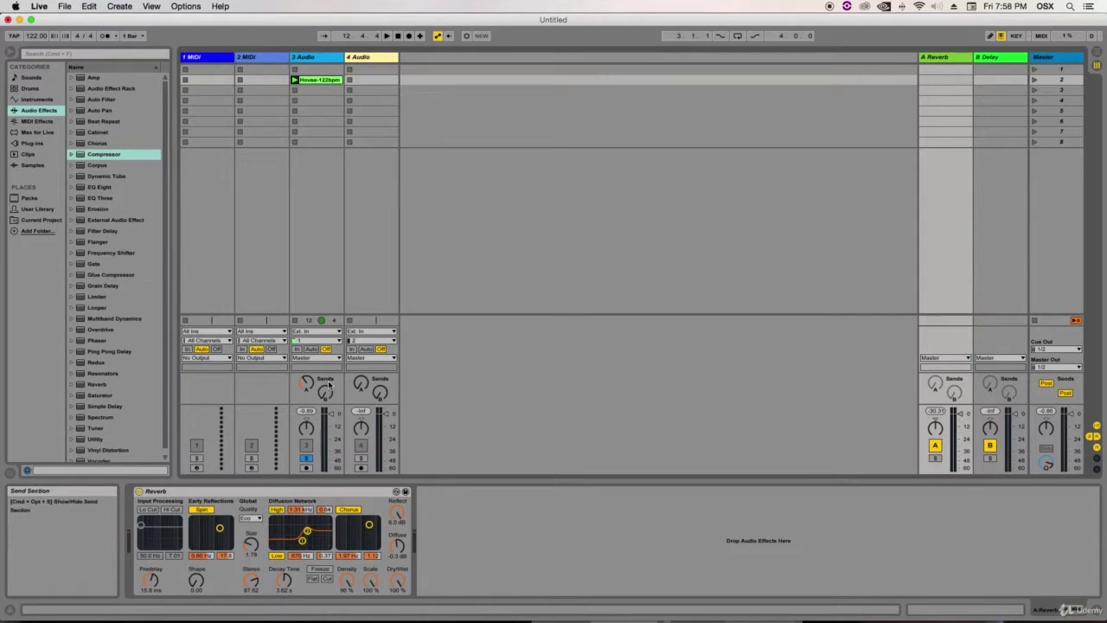
# - With the loop playing, send track 3 to the B Delay return at about -48 dB and show the Delay device
pyautogui.click(327, 57)
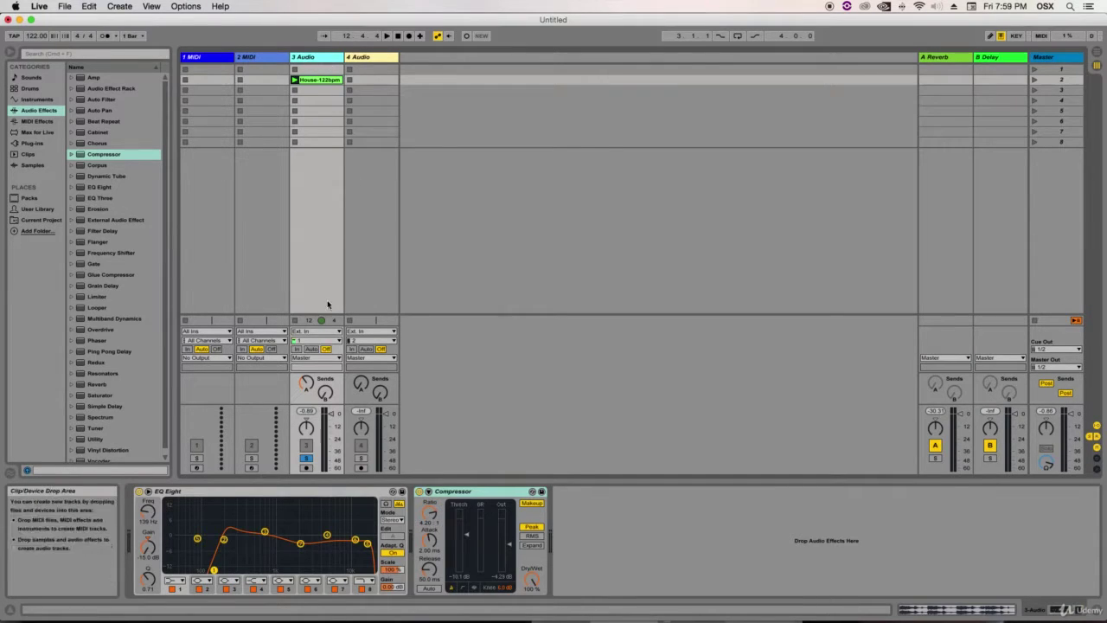
pyautogui.press('space')
pyautogui.moveTo(325, 393); pyautogui.dragTo(325, 379)
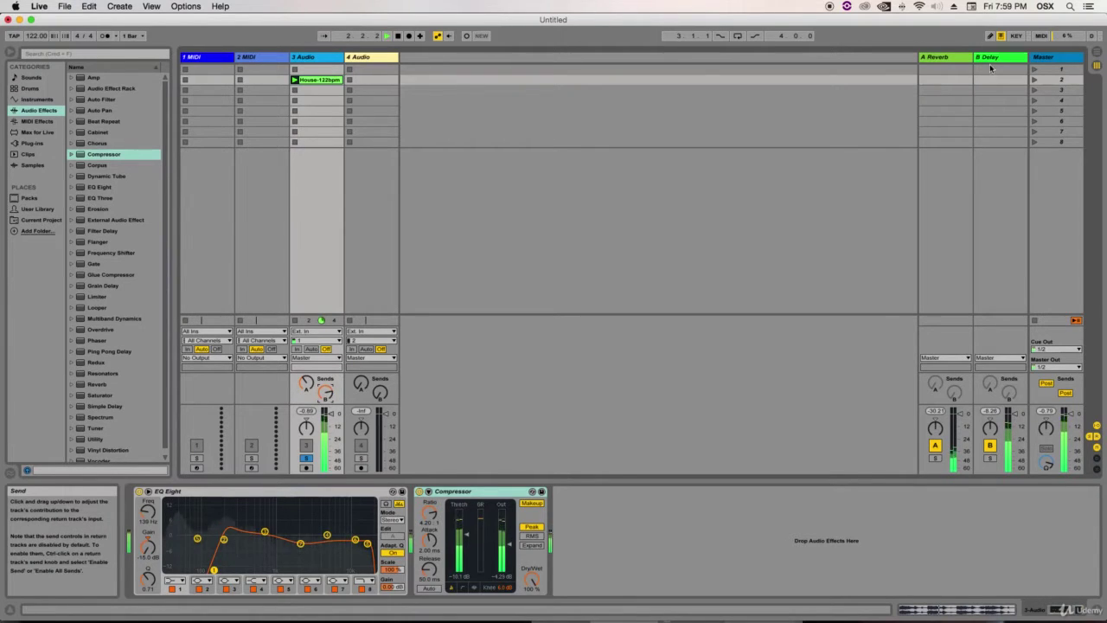
pyautogui.click(998, 196)
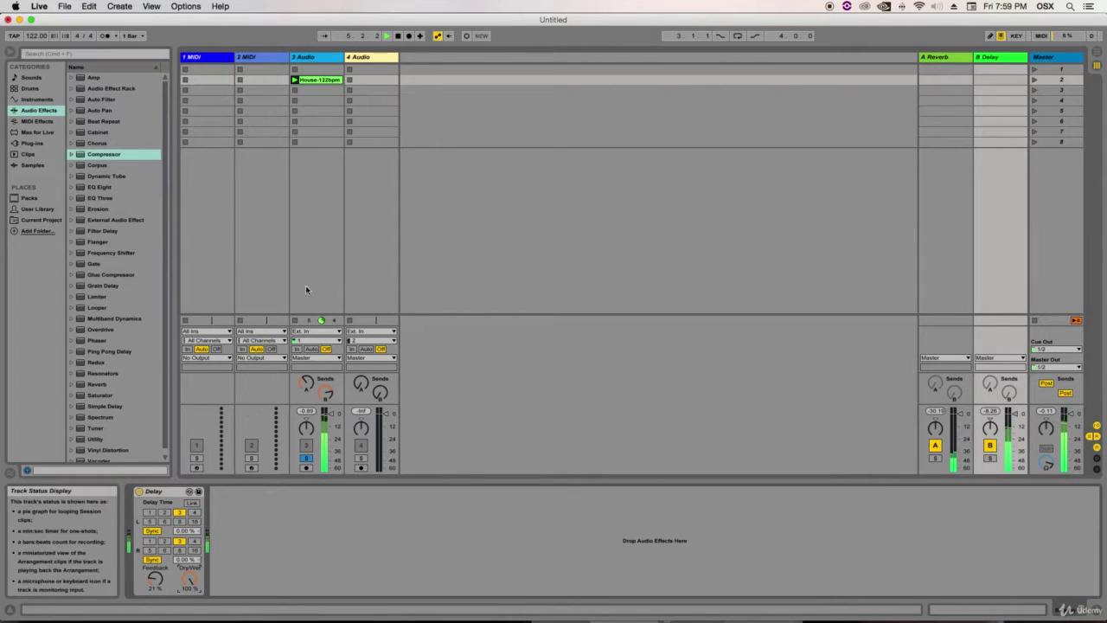
pyautogui.moveTo(325, 391); pyautogui.dragTo(324, 394)
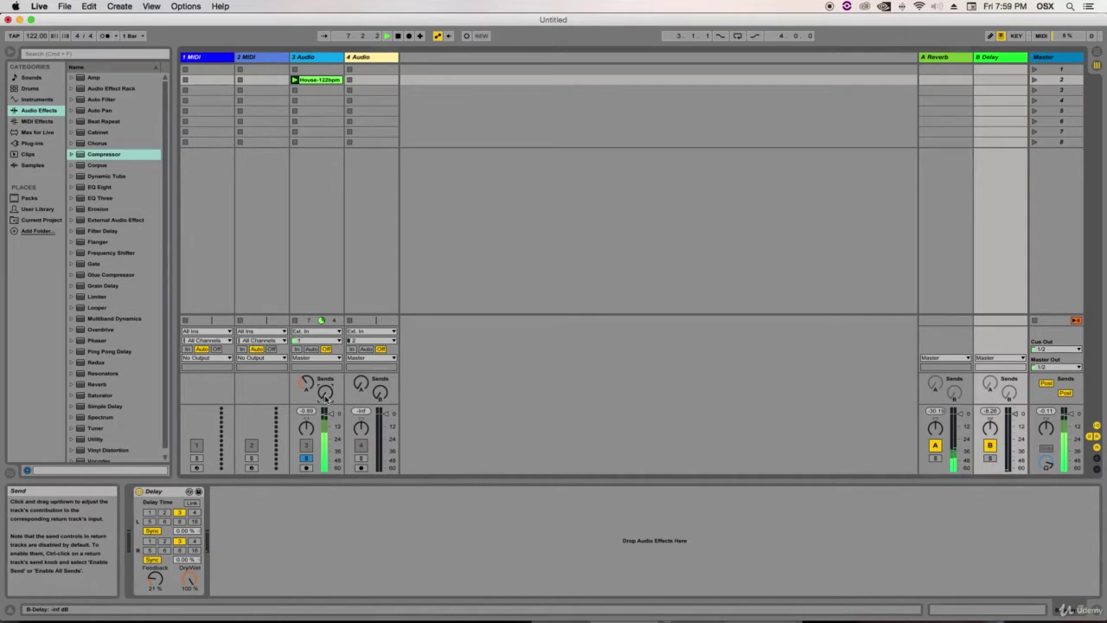
pyautogui.moveTo(325, 396); pyautogui.dragTo(329, 424)
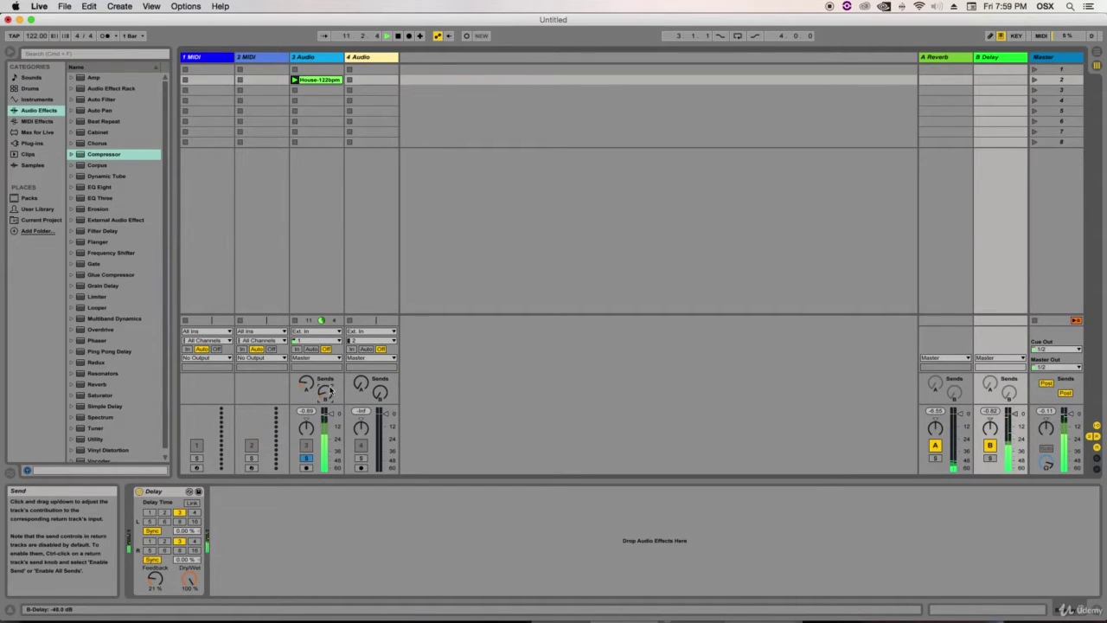
# - Stop playback and bring back track 3's EQ Eight and Compressor (4.20:1) in the device view
pyautogui.press('space')
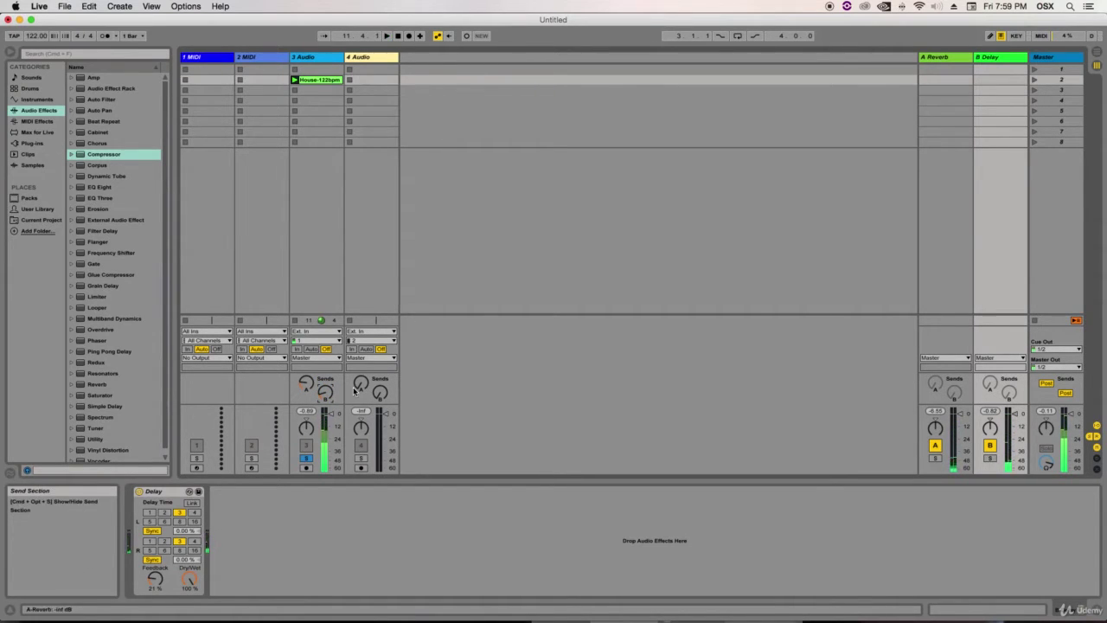
pyautogui.click(317, 61)
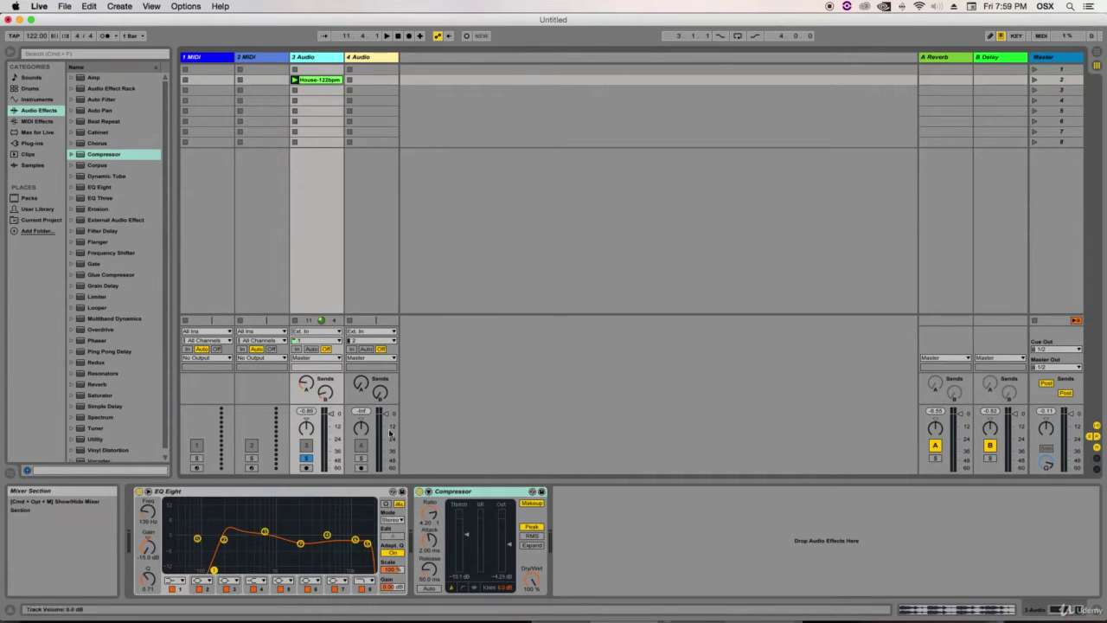